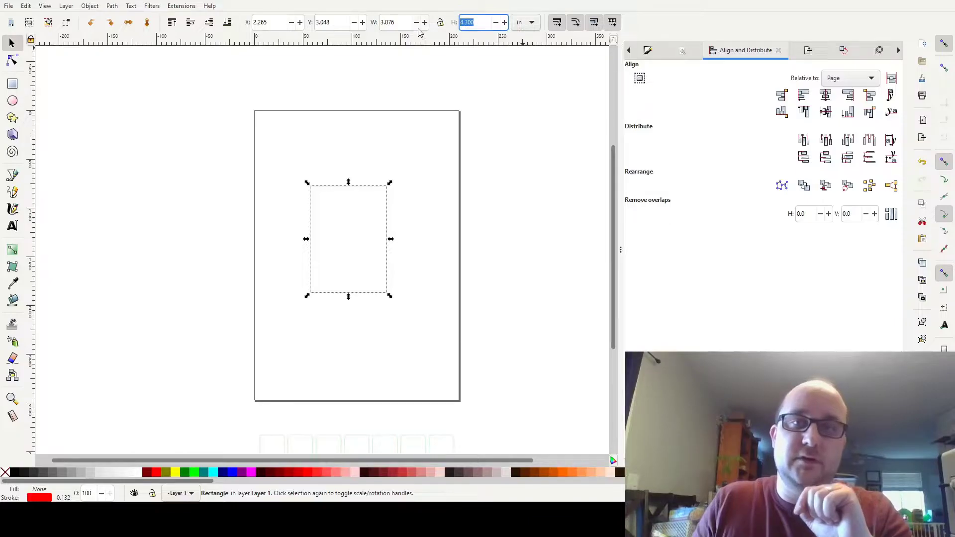
# - Resize the rectangle on the page to 1 in wide and 2 in high
pyautogui.write('2')
pyautogui.press('Return')
pyautogui.click(403, 23)
pyautogui.write('1')
pyautogui.press('Return')
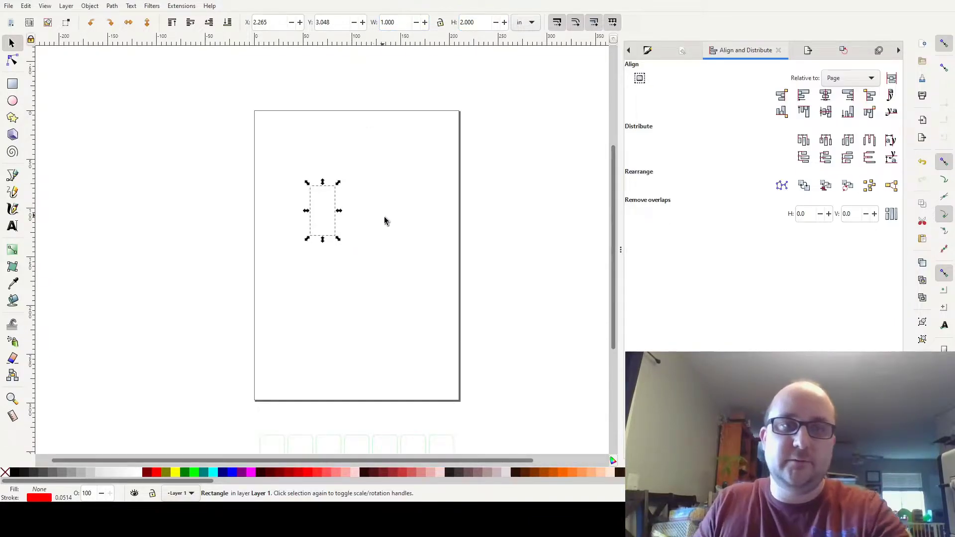
pyautogui.click(355, 220)
pyautogui.click(332, 223)
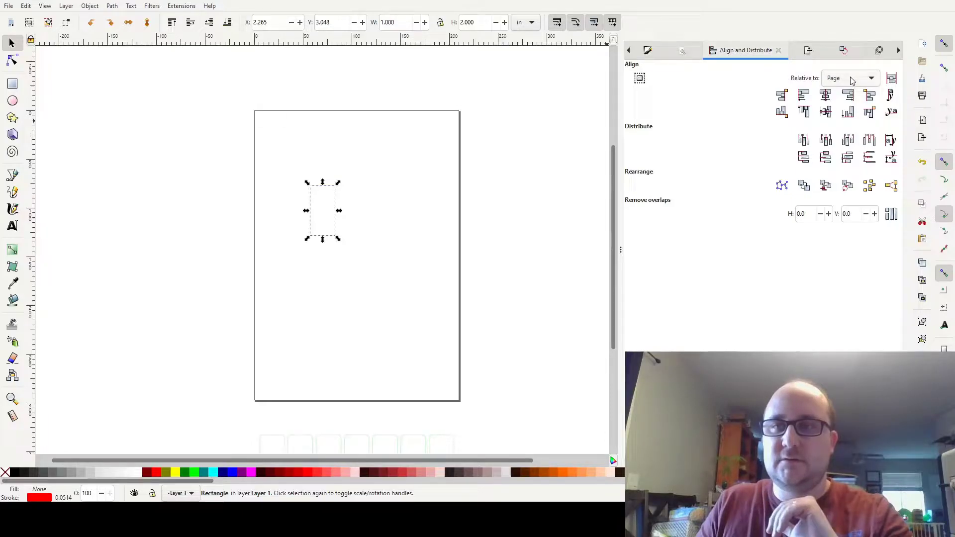
# - Center the rectangle on the page both horizontally and vertically
pyautogui.click(826, 95)
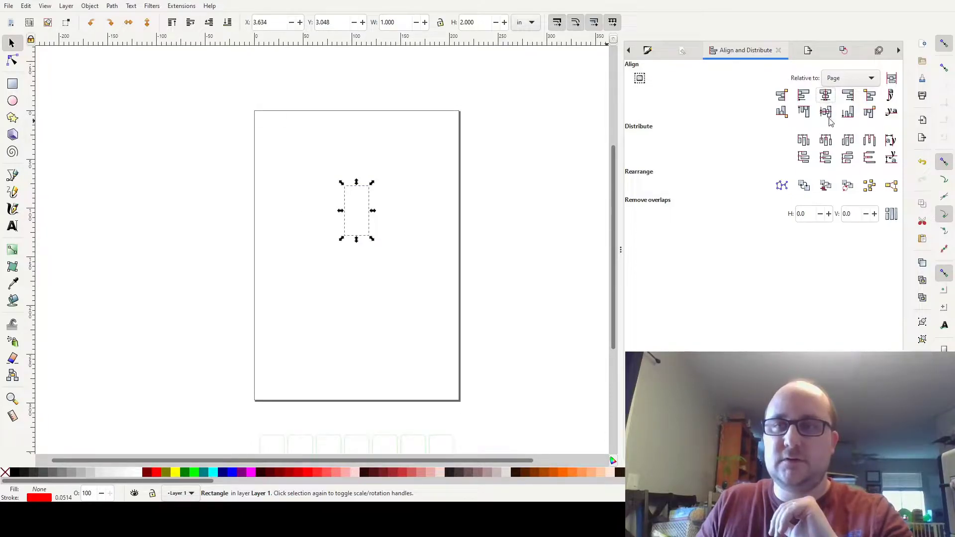
pyautogui.click(827, 112)
pyautogui.press('Escape')
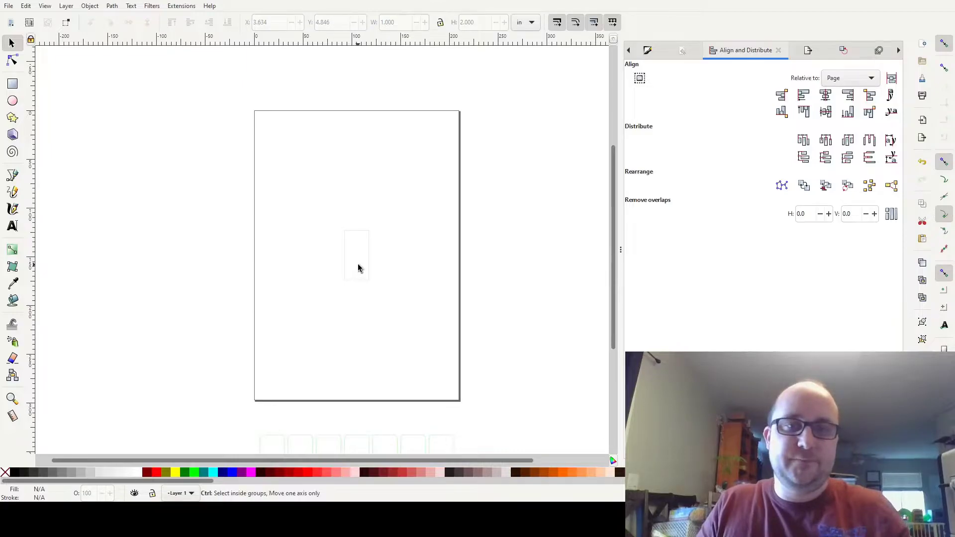
pyautogui.scroll(6, 359, 263)
pyautogui.scroll(-2, 419, 230)
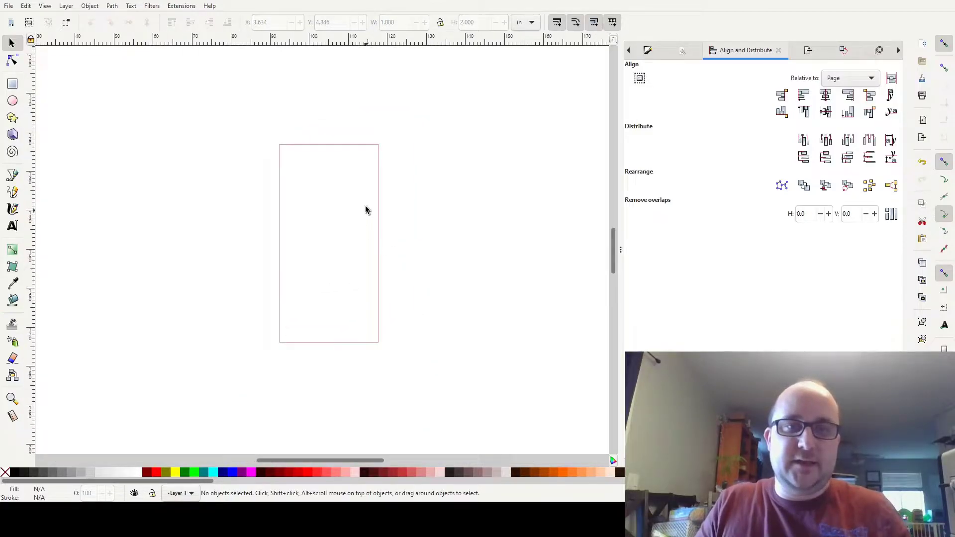
# - Check that the rectangle has no fill and set its stroke color to pure green
pyautogui.click(377, 195)
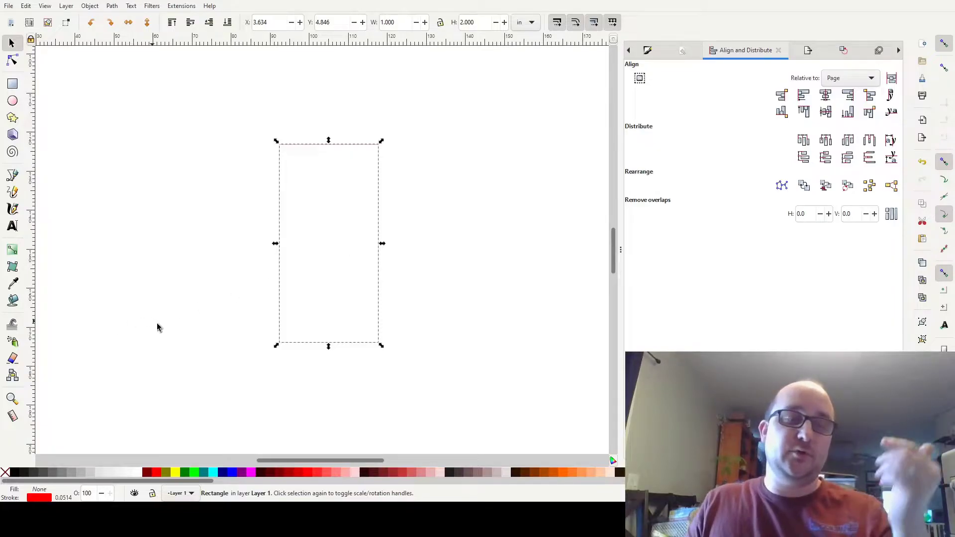
pyautogui.click(647, 50)
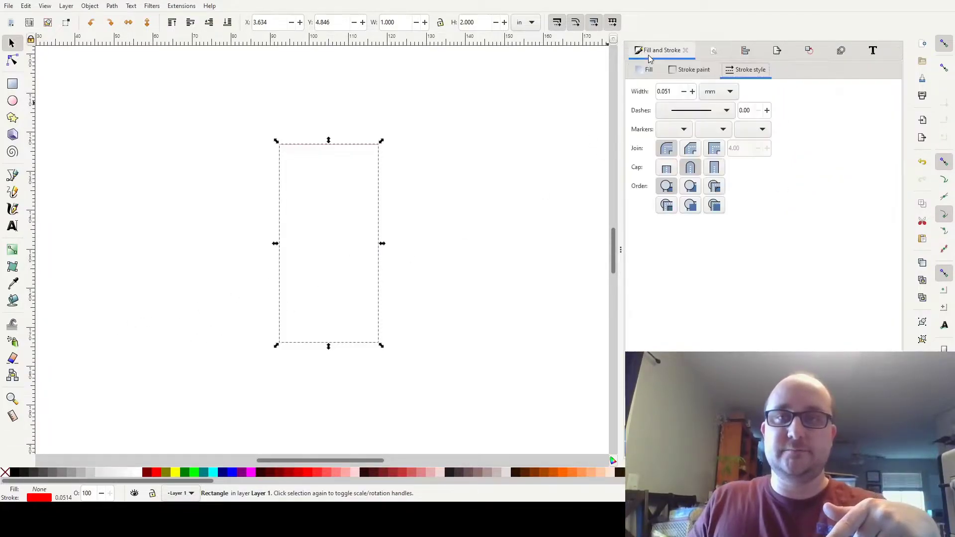
pyautogui.click(647, 69)
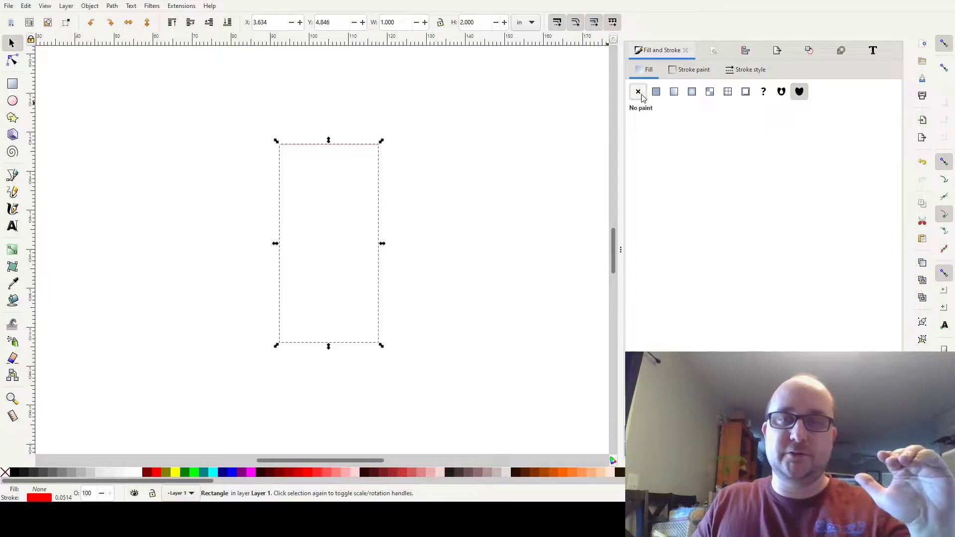
pyautogui.click(687, 70)
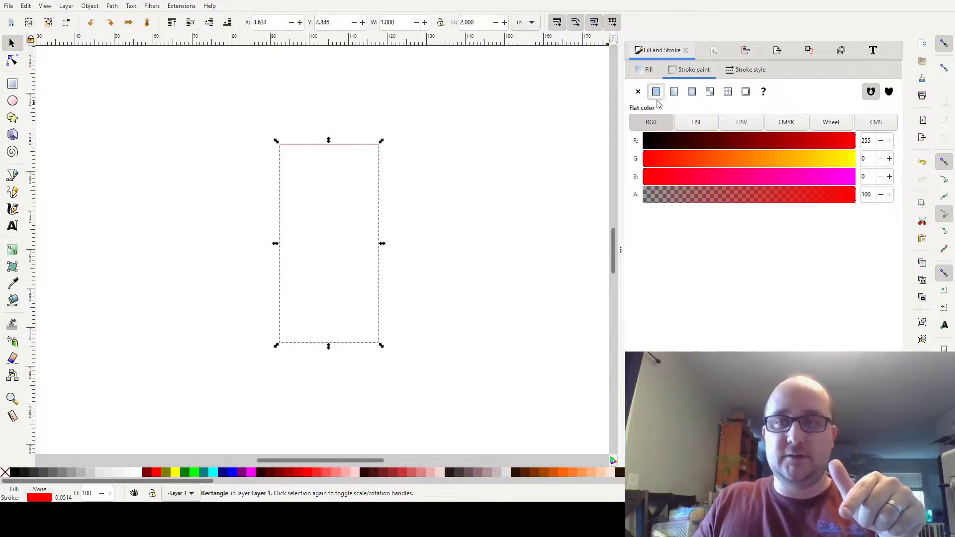
pyautogui.rightClick(195, 477)
pyautogui.click(236, 429)
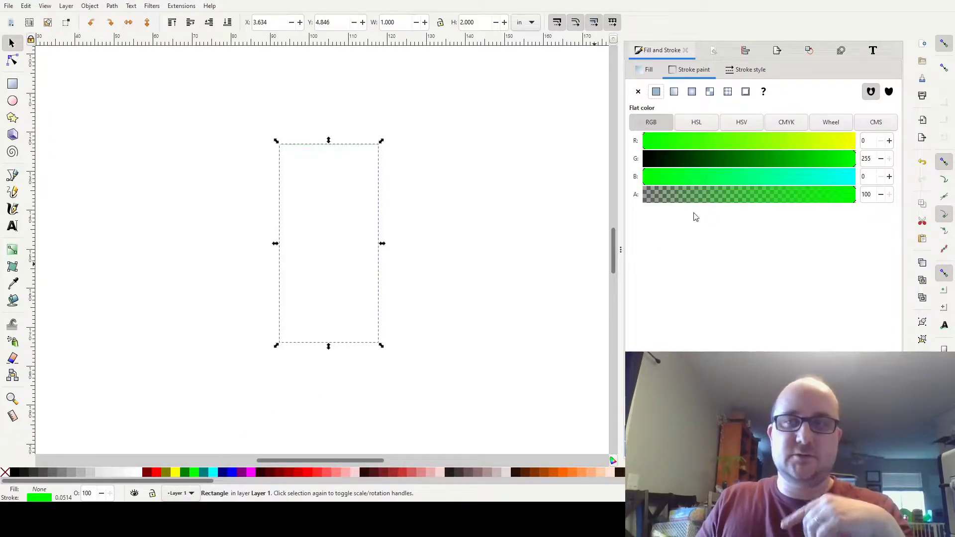
pyautogui.click(441, 267)
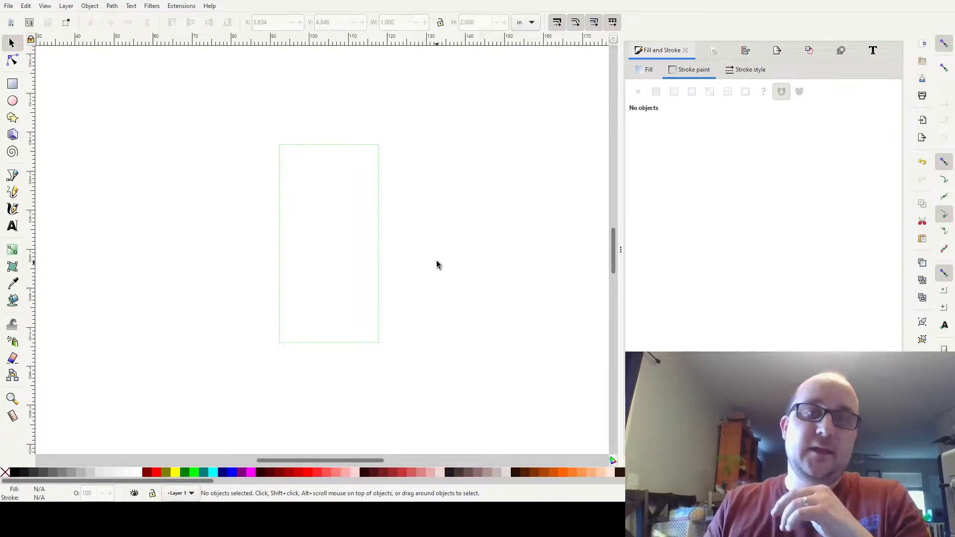
# - Switch the rectangle's stroke width unit to px and set the width to 1
pyautogui.click(381, 166)
pyautogui.click(752, 70)
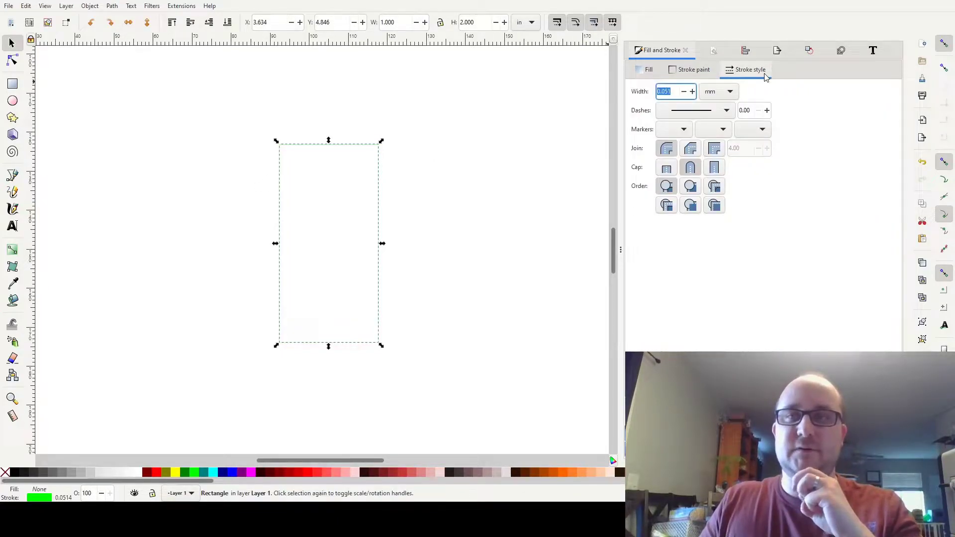
pyautogui.click(719, 91)
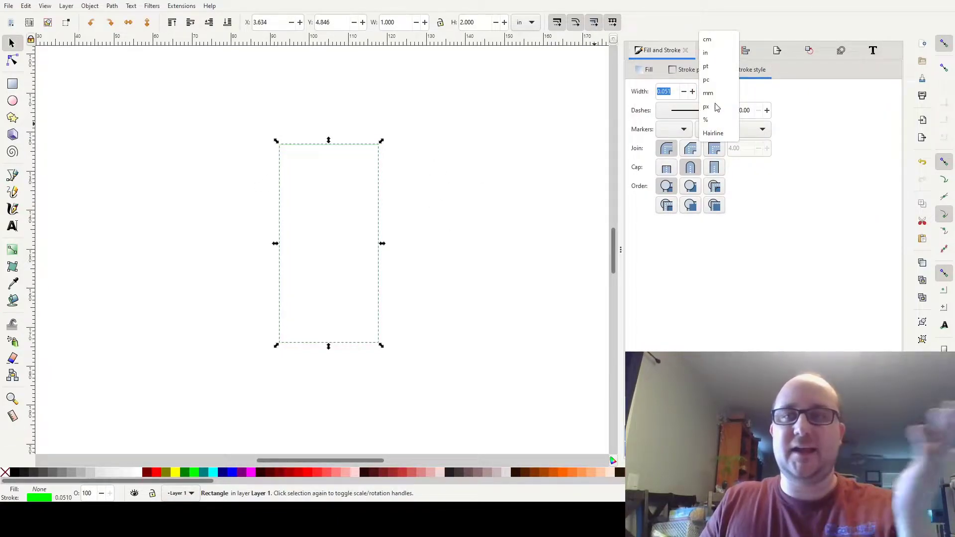
pyautogui.click(716, 104)
pyautogui.moveTo(673, 92); pyautogui.dragTo(649, 94)
pyautogui.write('1')
pyautogui.press('Return')
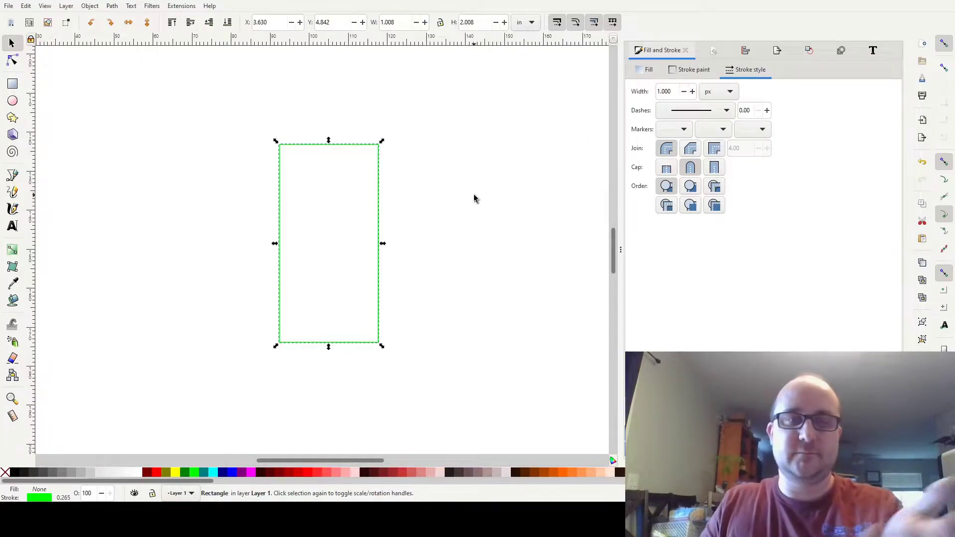
# - Set the green rectangle's stroke width to 0.5 px
pyautogui.moveTo(677, 94); pyautogui.dragTo(652, 95)
pyautogui.write('.5')
pyautogui.click(470, 195)
pyautogui.click(378, 180)
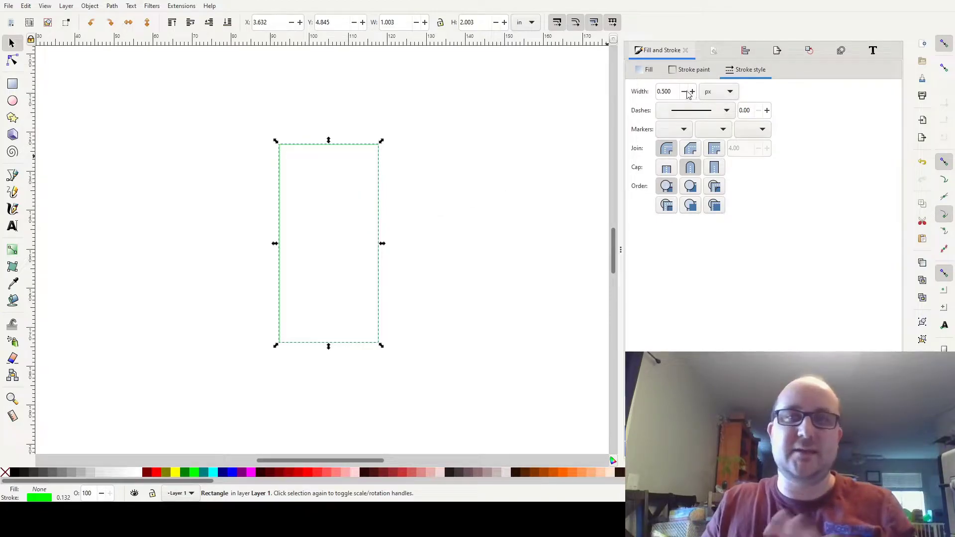
pyautogui.click(446, 243)
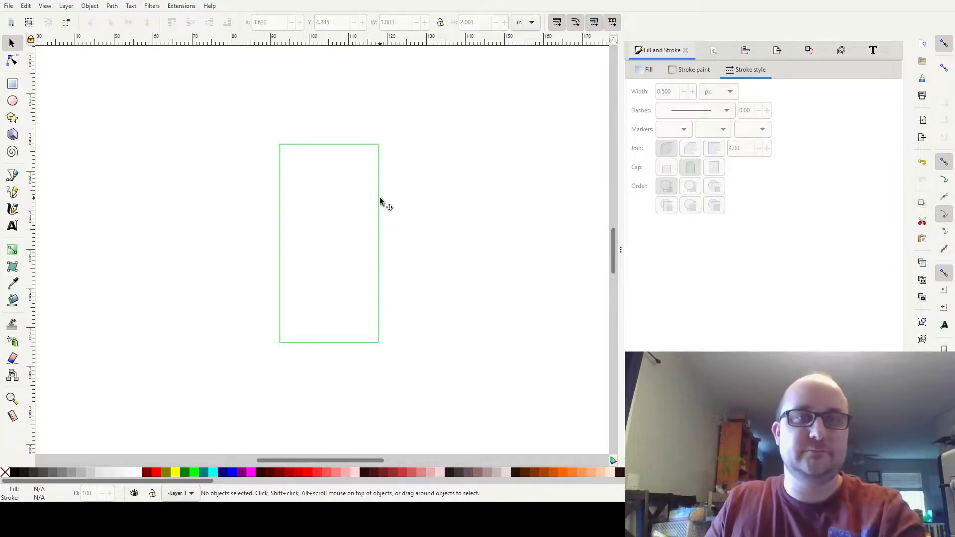
pyautogui.click(380, 200)
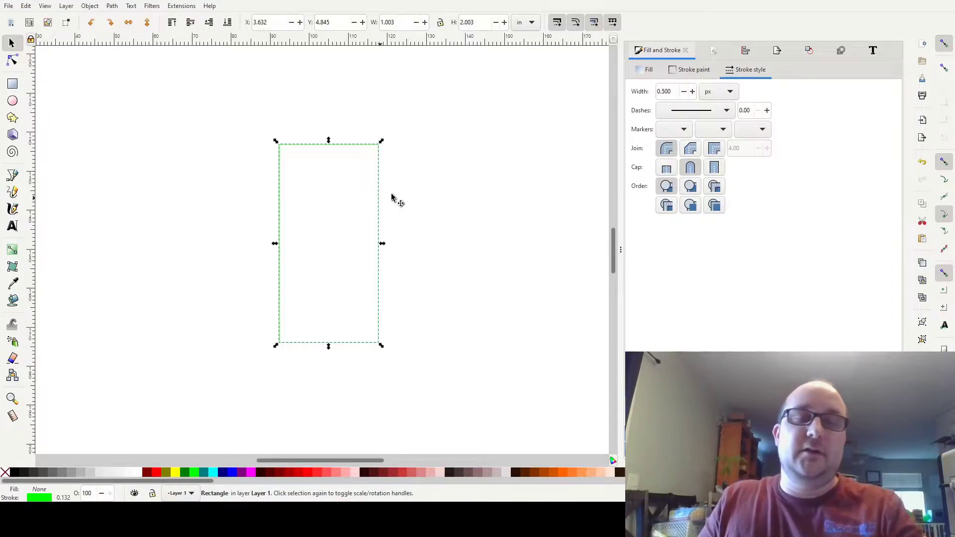
pyautogui.click(418, 196)
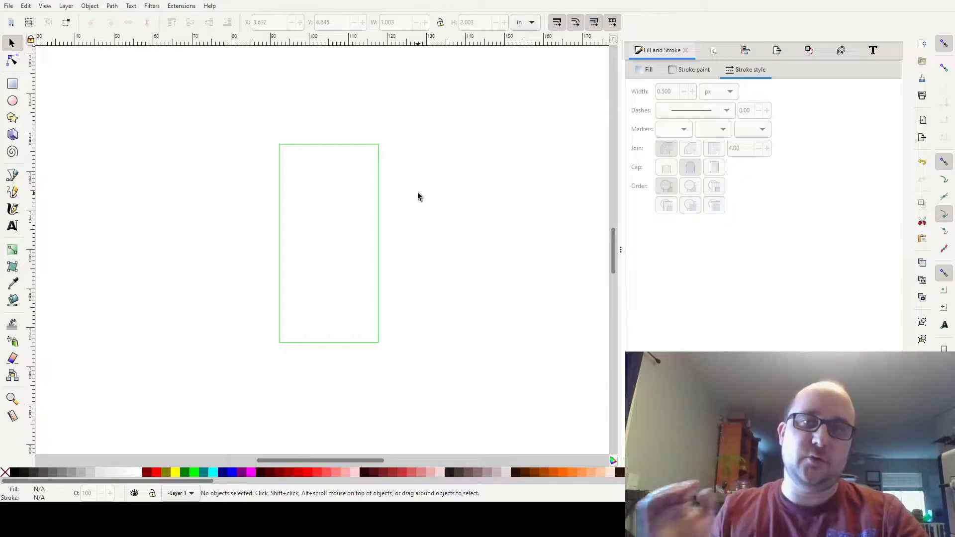
# - Try reshaping the rectangle freehand to about 2.17 by 0.67 in from its opposite corners, and undo both changes
pyautogui.click(379, 169)
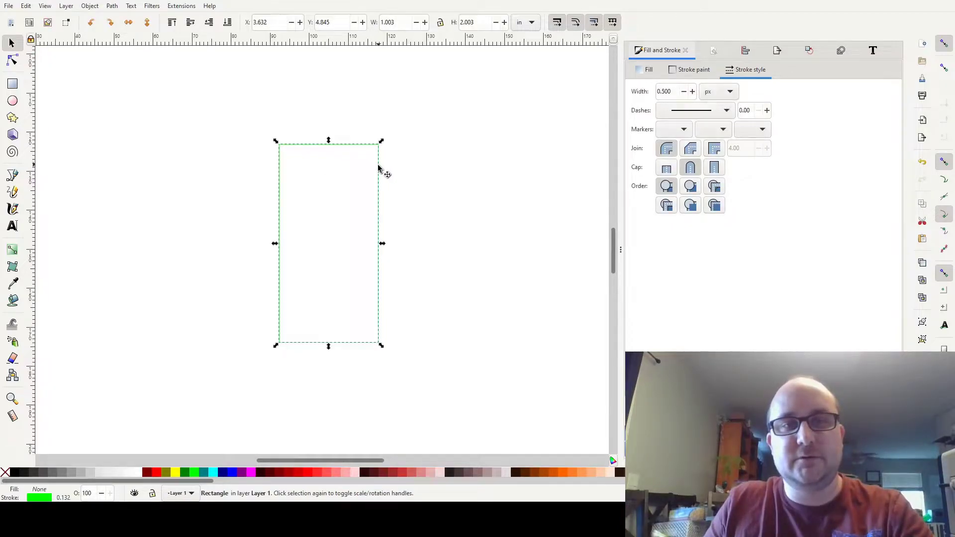
pyautogui.press('r')
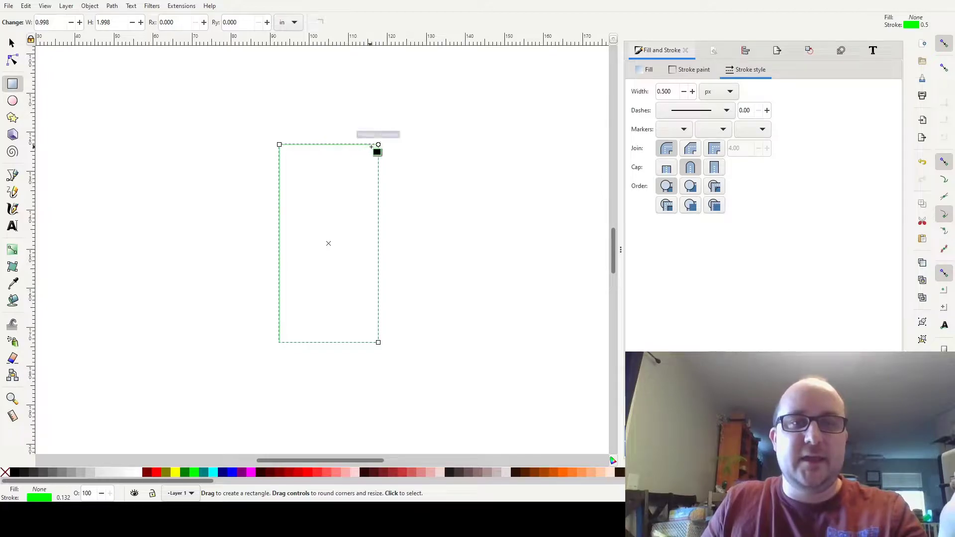
pyautogui.moveTo(279, 144); pyautogui.dragTo(257, 172)
pyautogui.moveTo(379, 344); pyautogui.dragTo(472, 238)
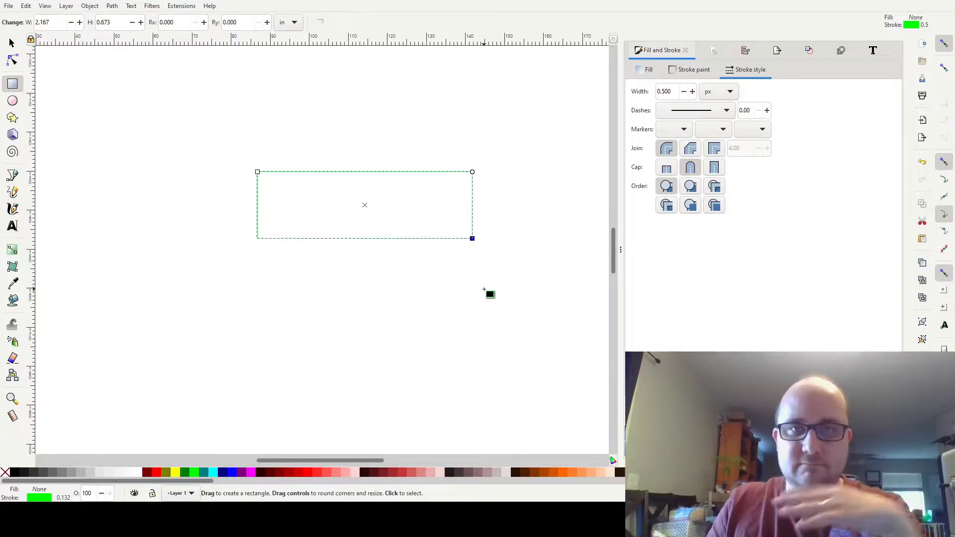
pyautogui.hotkey('ctrl', 'z')
pyautogui.hotkey('ctrl', 'z')
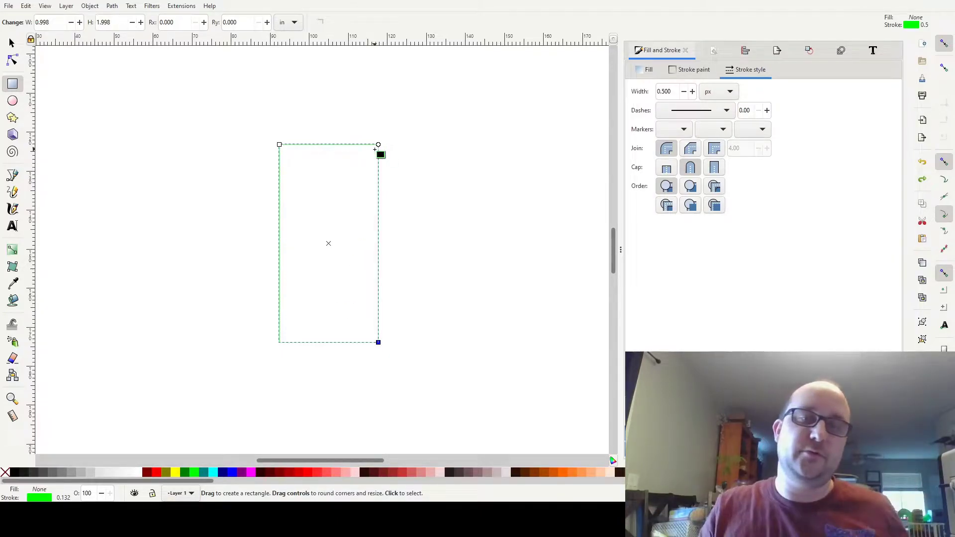
# - Try rounding the rectangle's corners unevenly, about 0.27 in horizontally and 0.5 in vertically, and undo both roundings
pyautogui.moveTo(378, 145); pyautogui.dragTo(390, 229)
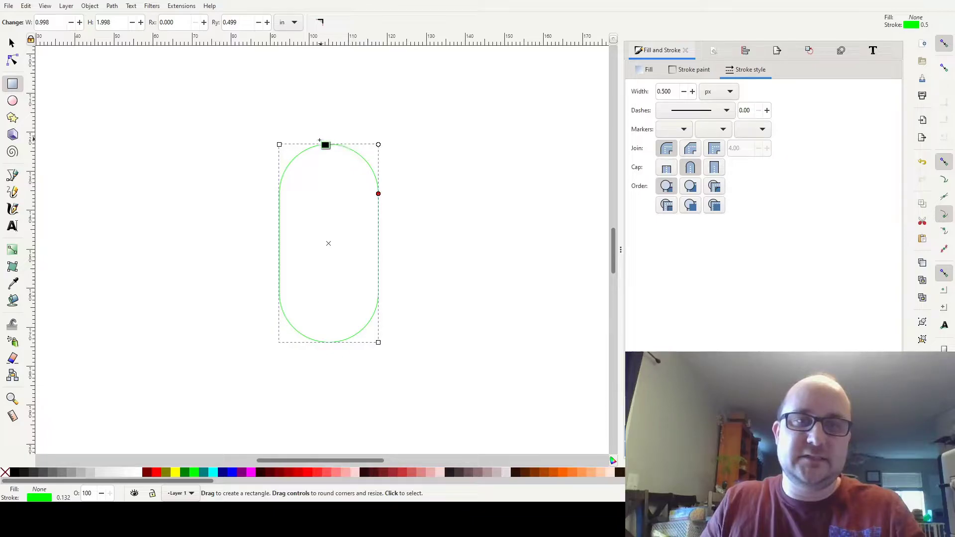
pyautogui.moveTo(378, 145); pyautogui.dragTo(350, 144)
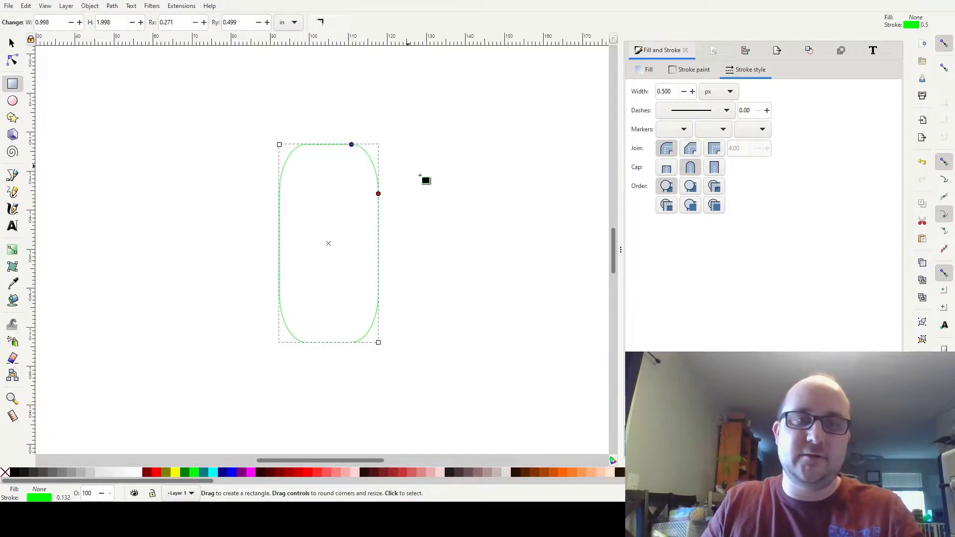
pyautogui.hotkey('ctrl', 'z')
pyautogui.hotkey('ctrl', 'z')
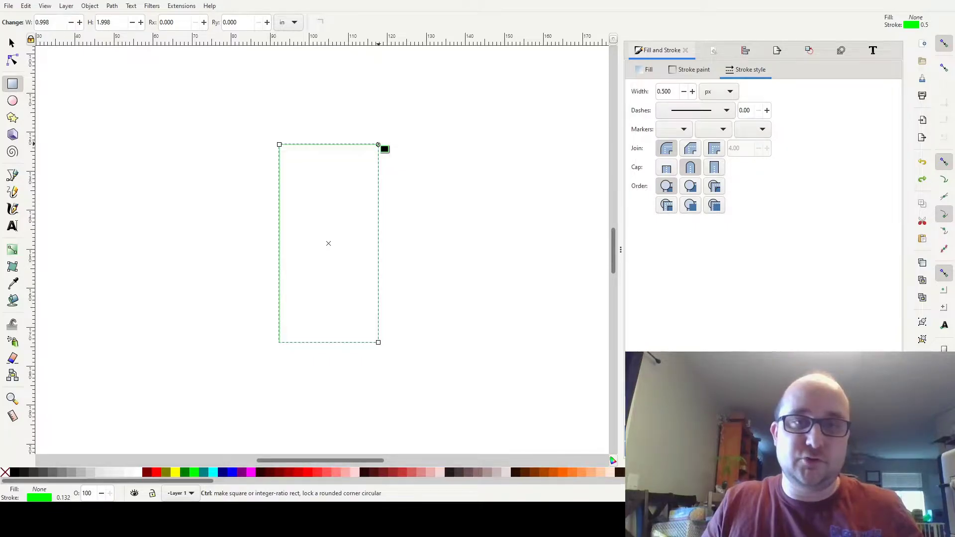
# - Round the rectangle's corners evenly with a radius of about 0.12 in
pyautogui.moveTo(379, 151)
pyautogui.mouseDown()
pyautogui.moveTo(377, 209)
pyautogui.moveTo(378, 157)
pyautogui.mouseUp()
pyautogui.click(12, 44)
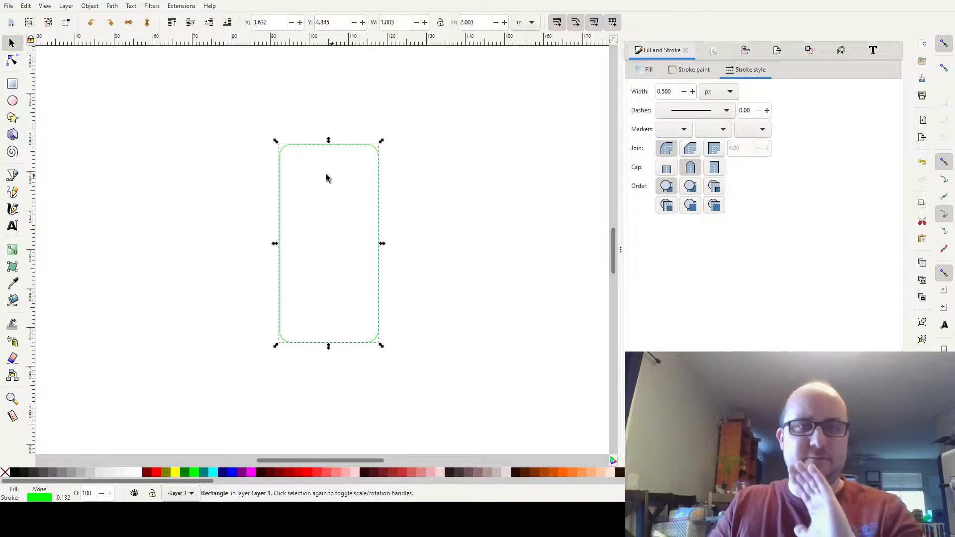
pyautogui.click(354, 202)
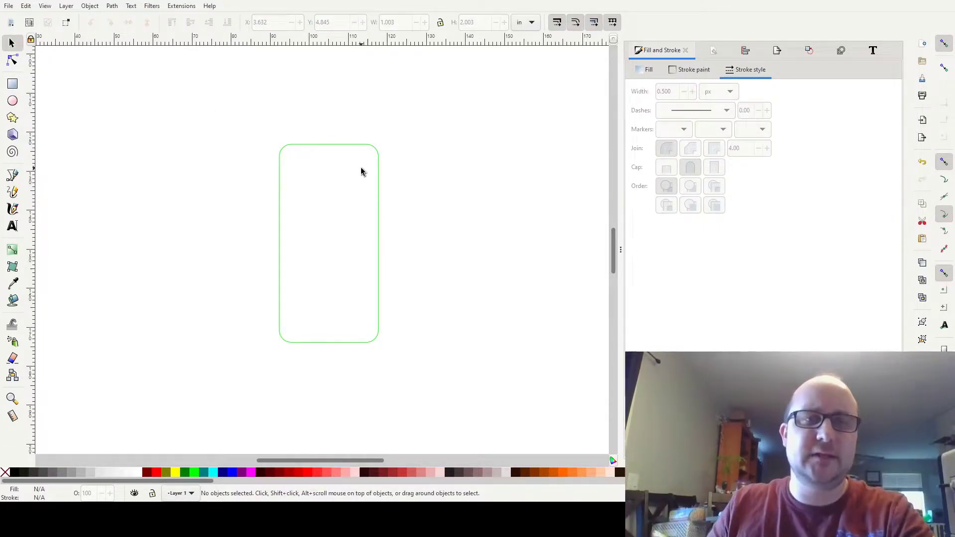
pyautogui.moveTo(382, 172)
pyautogui.mouseDown()
pyautogui.moveTo(401, 198)
pyautogui.moveTo(386, 171)
pyautogui.mouseUp()
pyautogui.hotkey('ctrl', 'z')
pyautogui.click(418, 223)
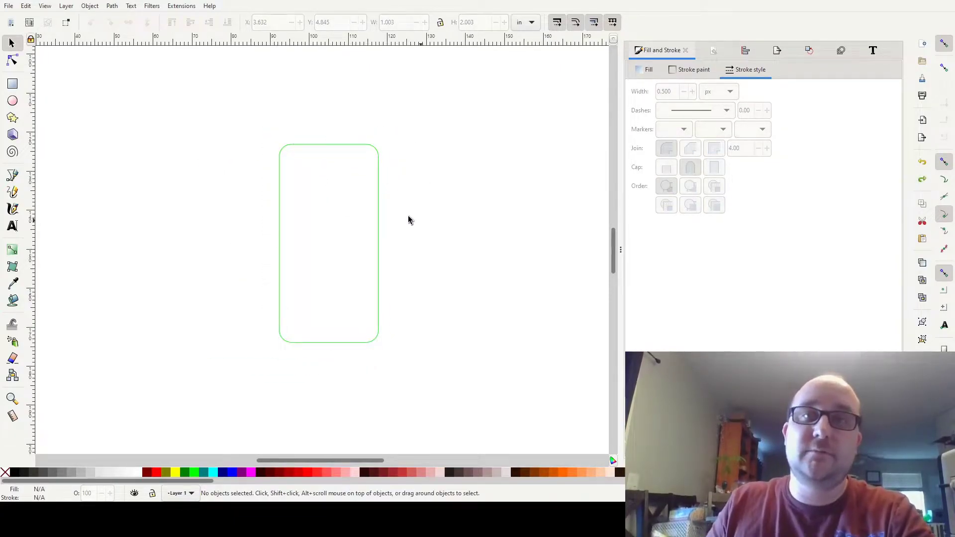
pyautogui.click(379, 216)
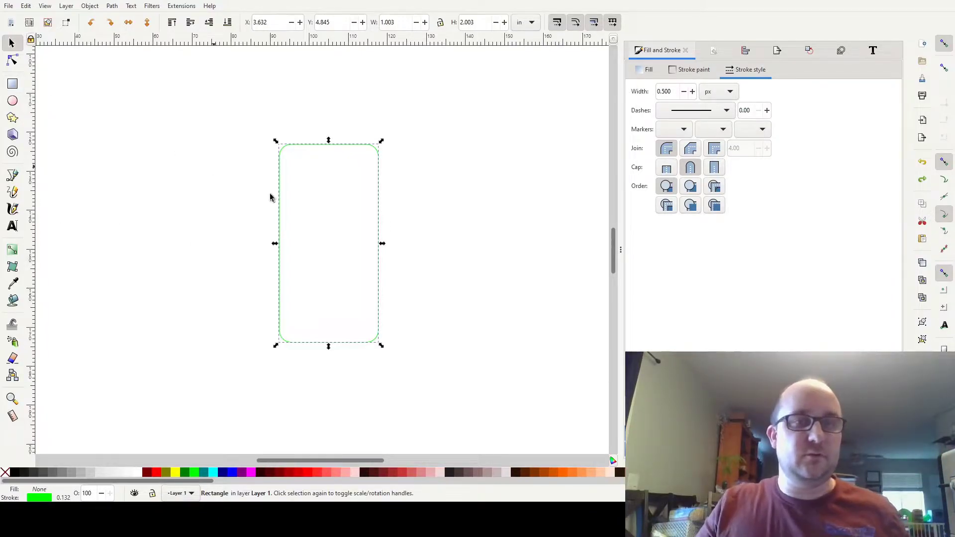
# - Draw a thin sharp-cornered rectangle about 1.08 by 0.08 in across the left edge of the rounded rectangle
pyautogui.click(13, 84)
pyautogui.moveTo(223, 214); pyautogui.dragTo(330, 221)
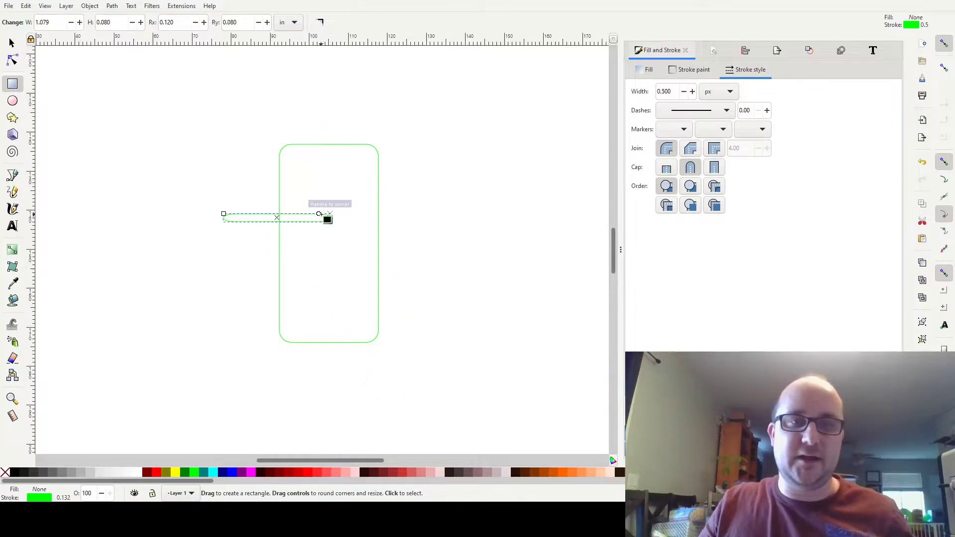
pyautogui.click(323, 25)
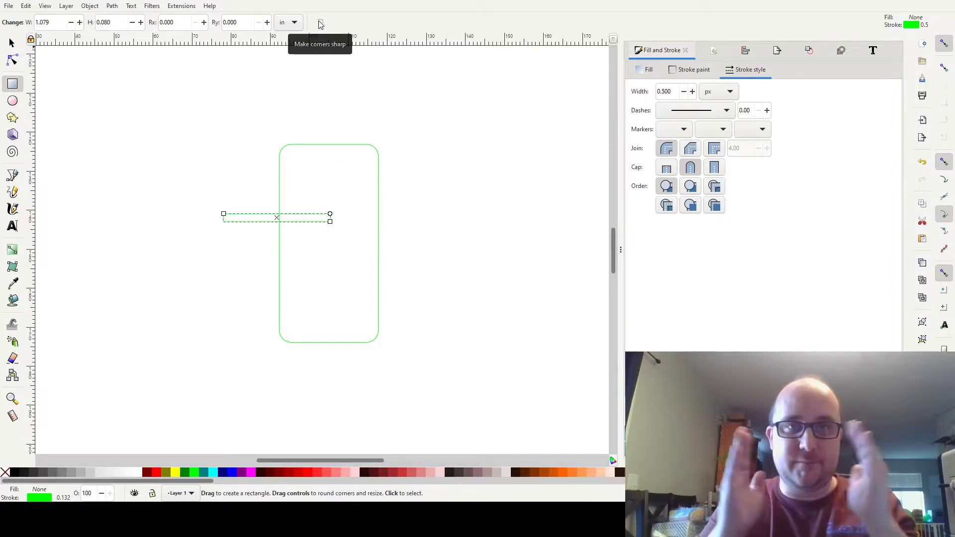
pyautogui.click(12, 44)
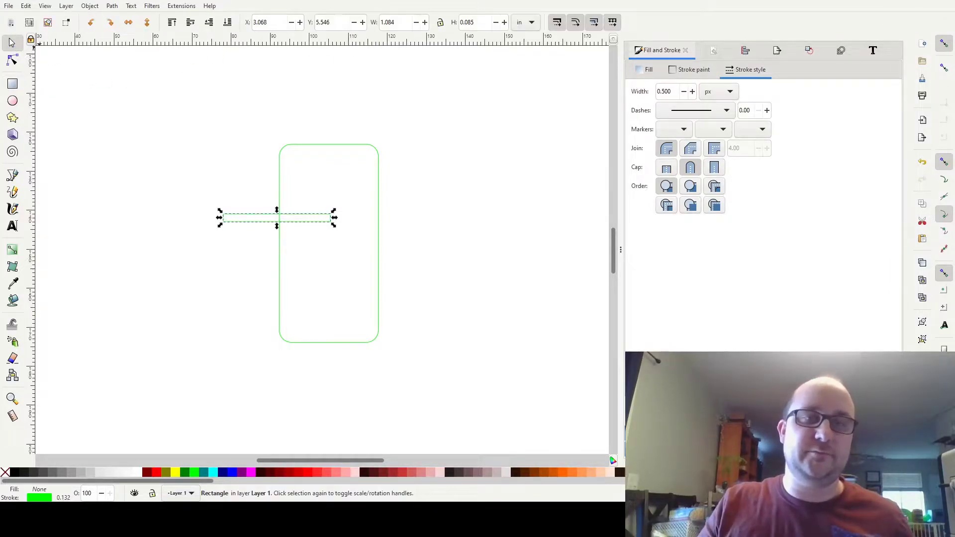
# - Remove the thin rectangle's stroke and give it a flat black fill
pyautogui.click(691, 70)
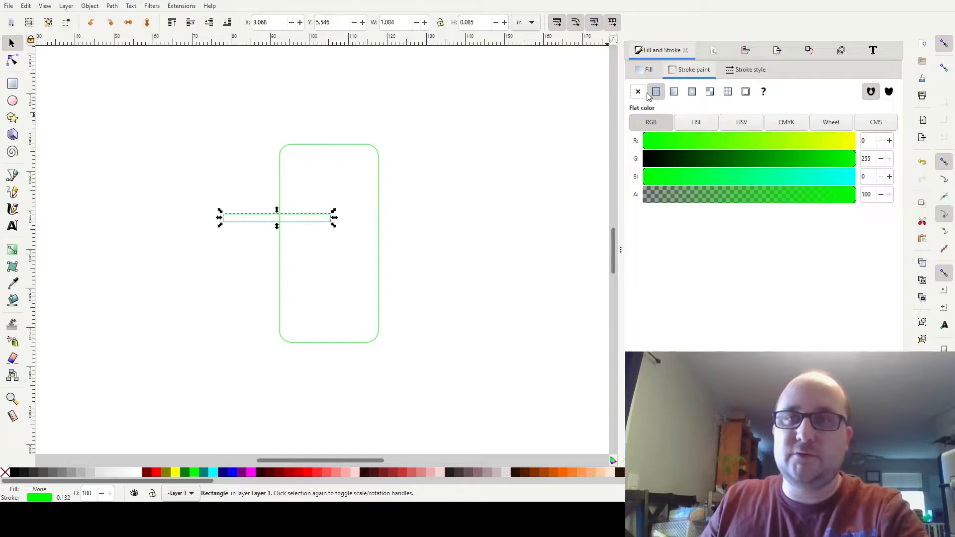
pyautogui.click(638, 92)
pyautogui.click(647, 70)
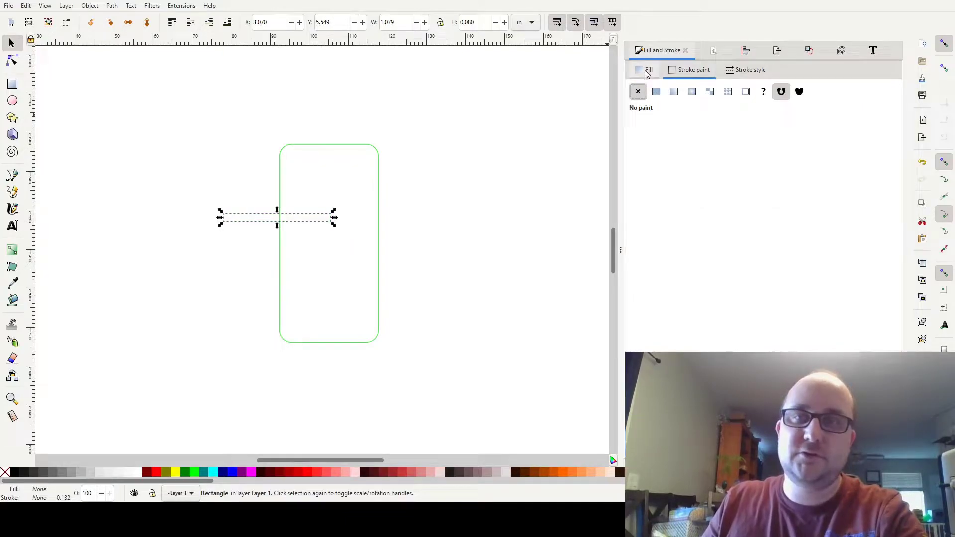
pyautogui.click(657, 93)
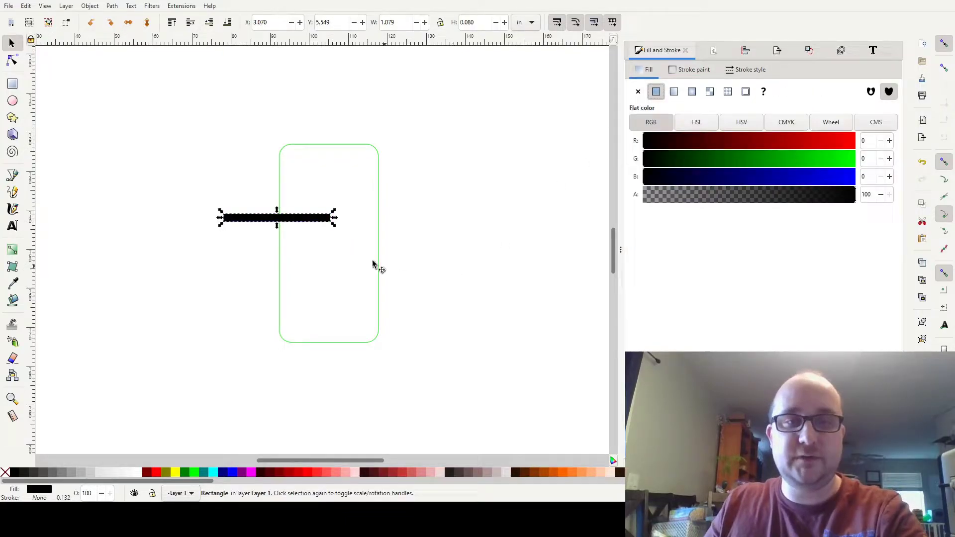
# - Center the black bar horizontally and vertically on the page
pyautogui.click(326, 273)
pyautogui.click(313, 219)
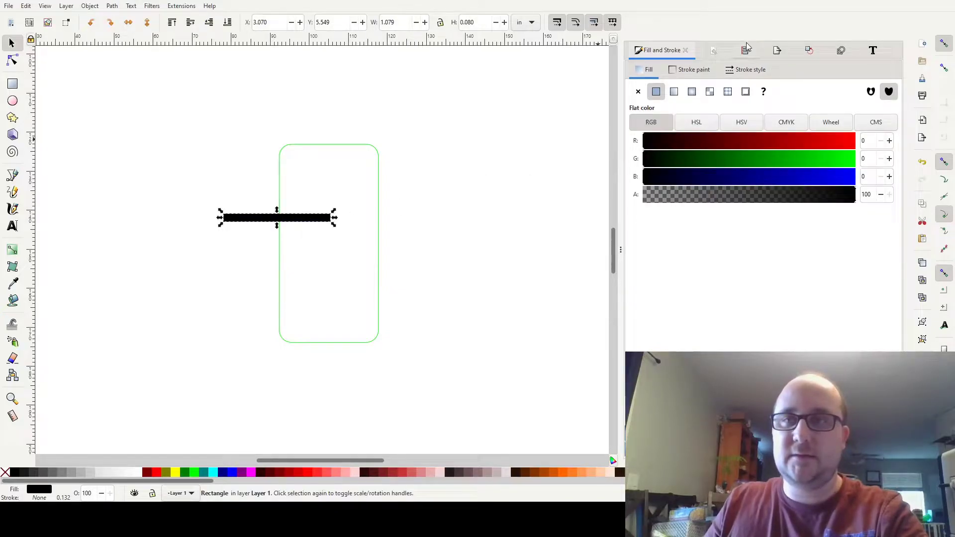
pyautogui.click(746, 49)
pyautogui.click(830, 99)
pyautogui.click(826, 112)
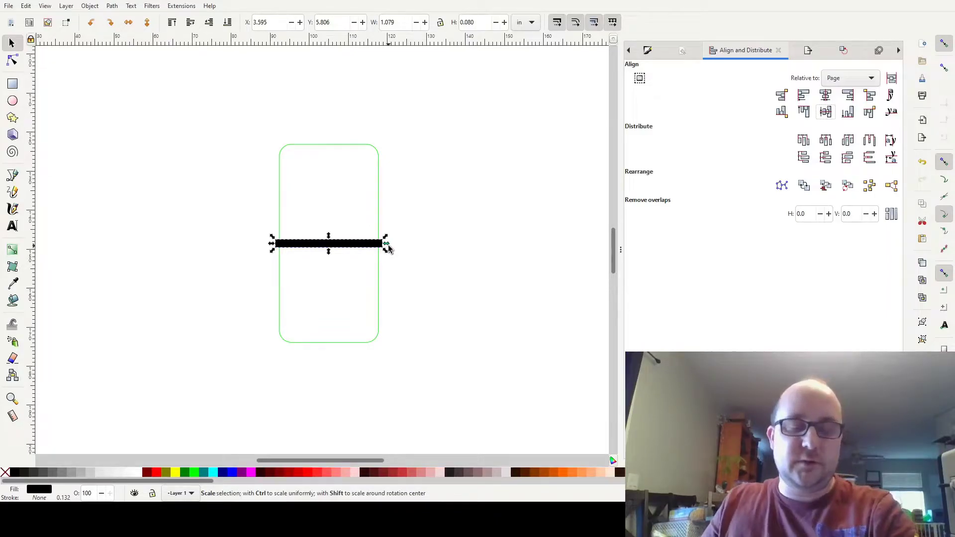
# - Shorten the black bar to about 0.83 in wide and center it horizontally on the page again
pyautogui.moveTo(387, 248); pyautogui.dragTo(364, 248)
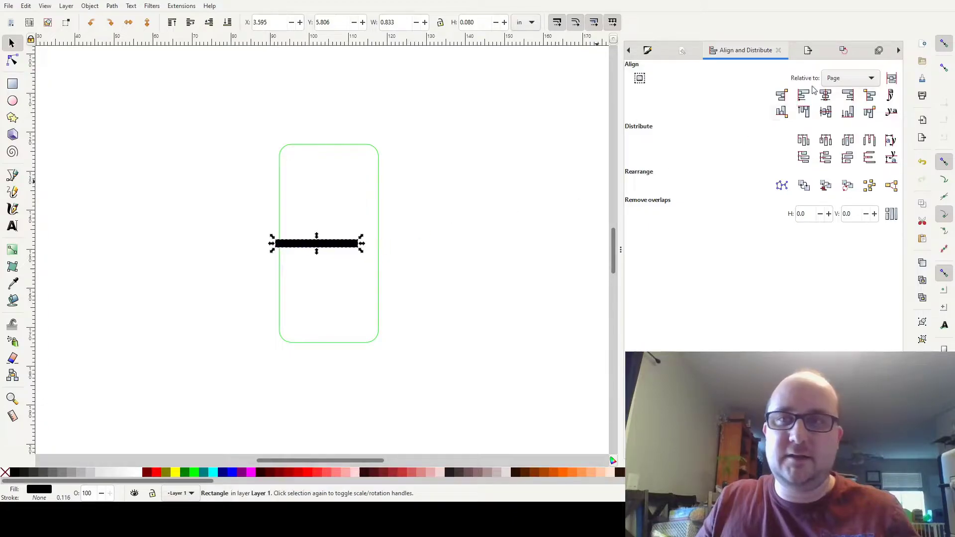
pyautogui.click(826, 96)
pyautogui.click(467, 316)
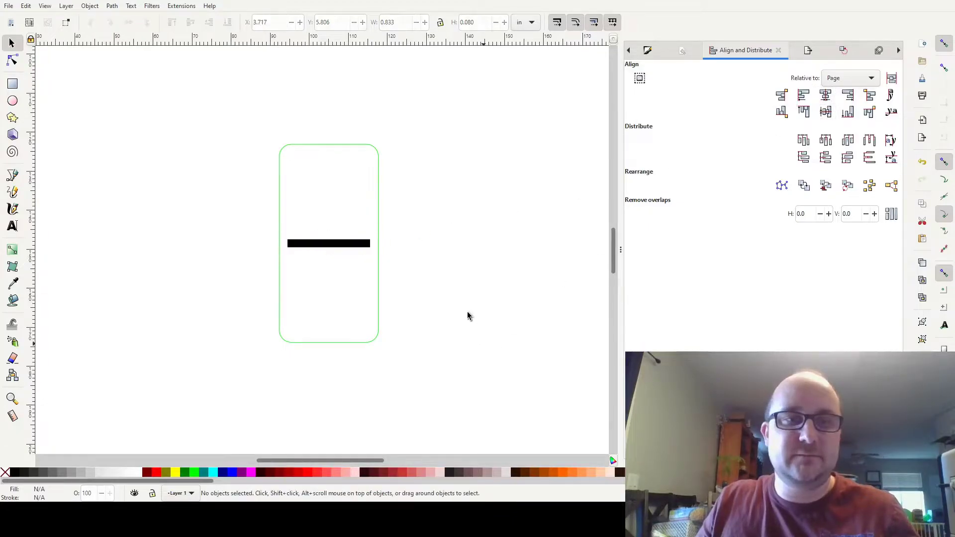
# - Thin the black bar to about 0.05 in high and center it vertically on the page again
pyautogui.click(319, 249)
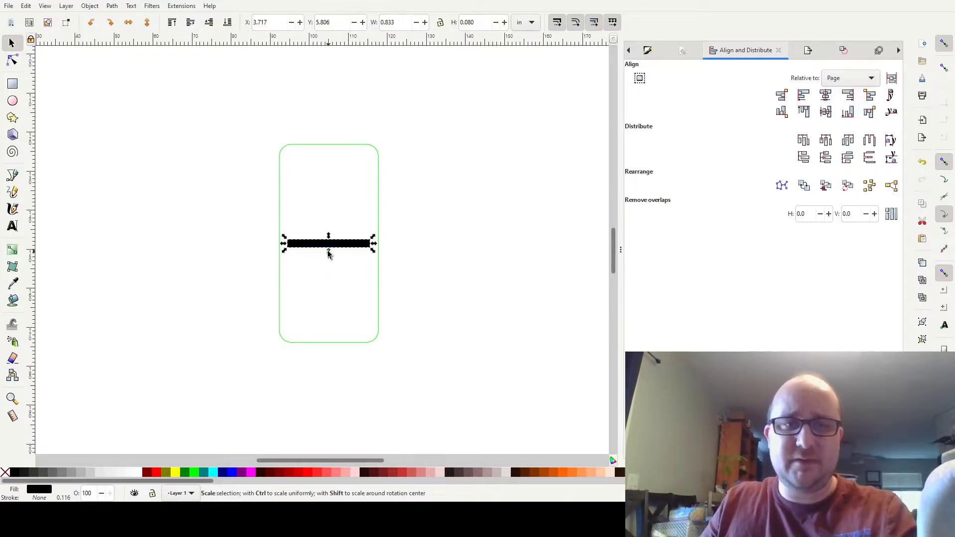
pyautogui.moveTo(329, 254); pyautogui.dragTo(330, 253)
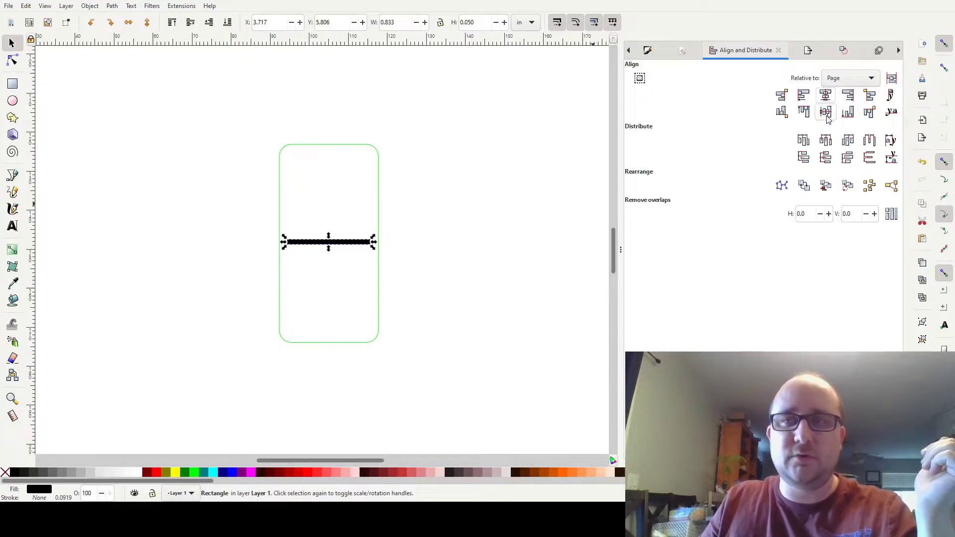
pyautogui.click(826, 112)
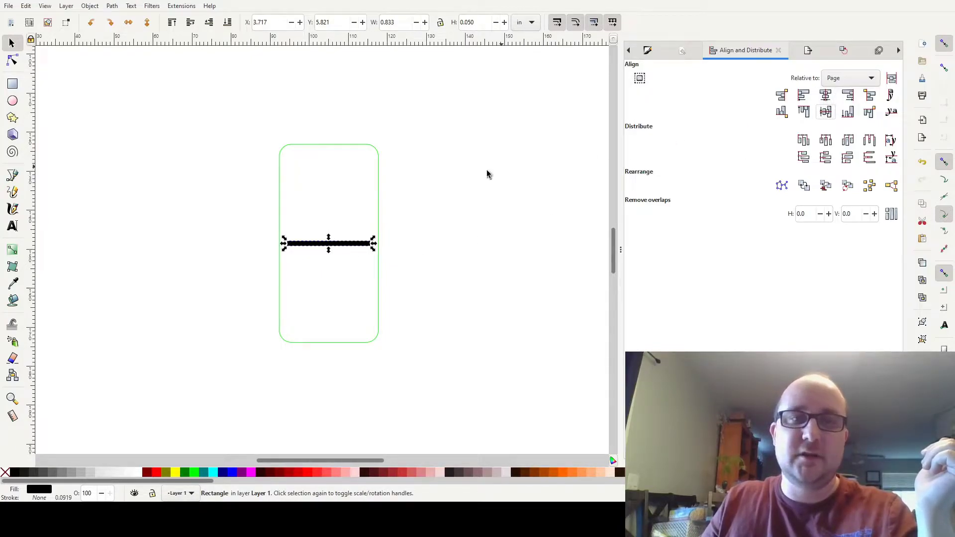
pyautogui.click(379, 214)
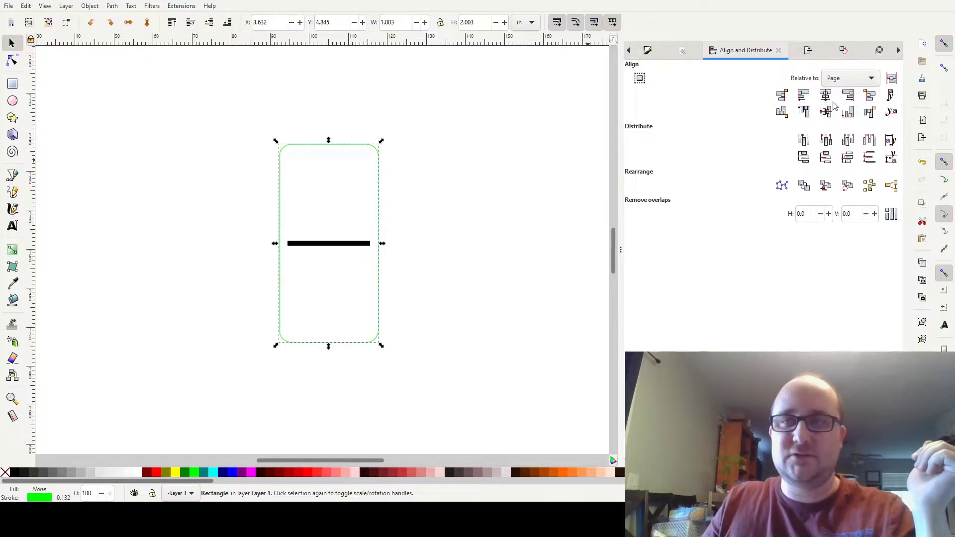
pyautogui.click(428, 289)
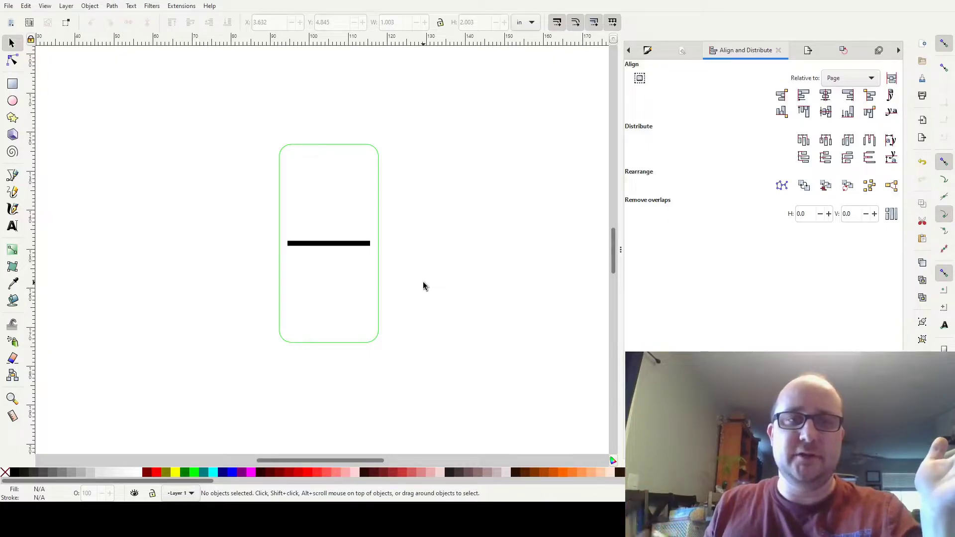
pyautogui.moveTo(253, 124); pyautogui.dragTo(440, 410)
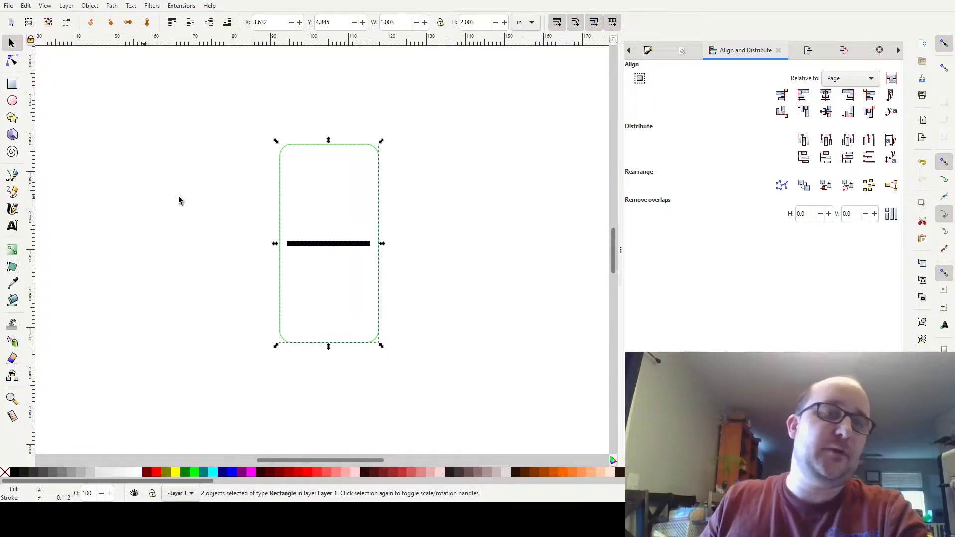
pyautogui.click(126, 205)
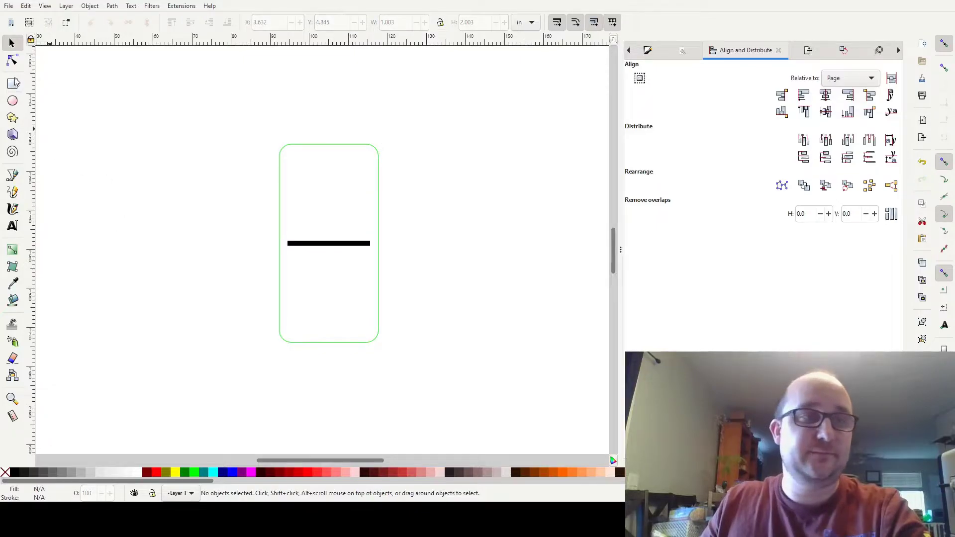
# - Draw a square about 0.73 in wide inside the rounded rectangle, above the black bar
pyautogui.click(12, 84)
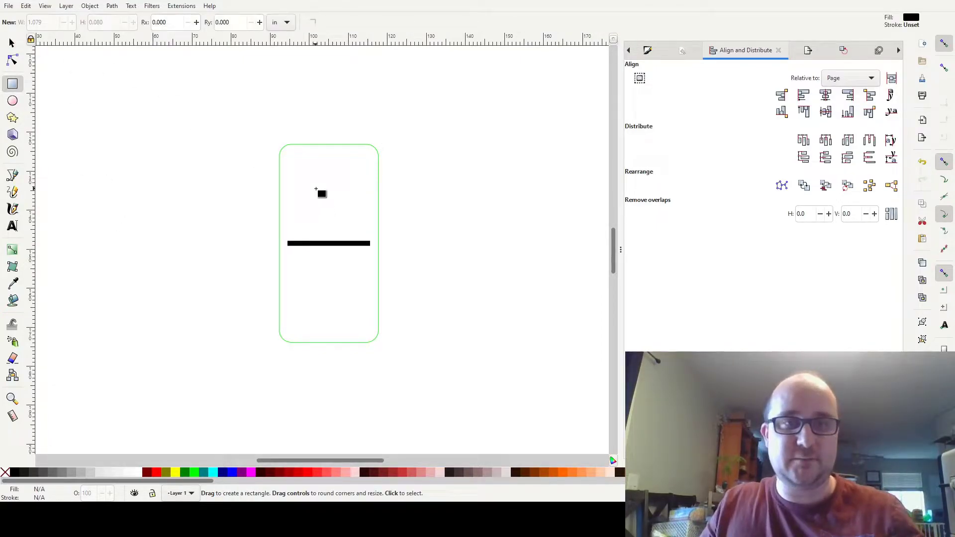
pyautogui.moveTo(328, 192); pyautogui.dragTo(366, 228)
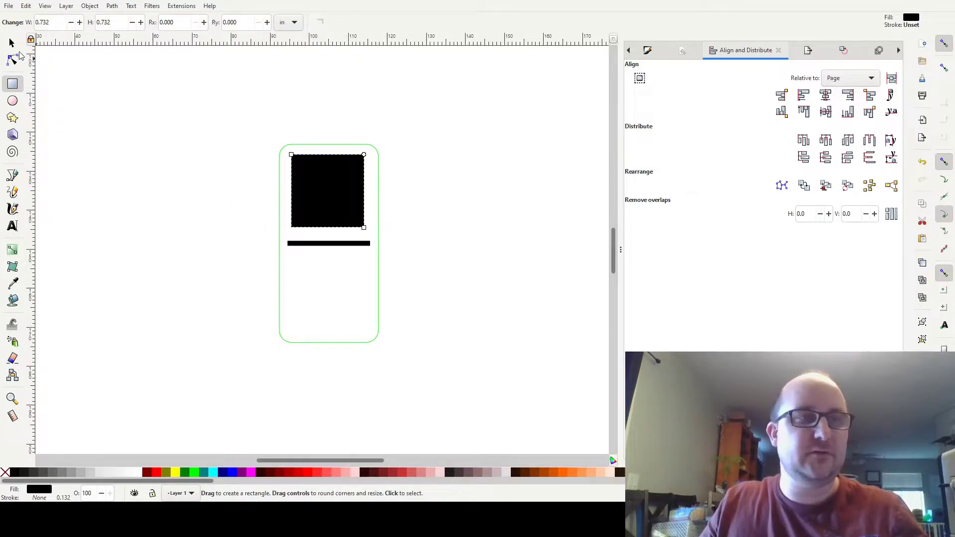
pyautogui.click(12, 44)
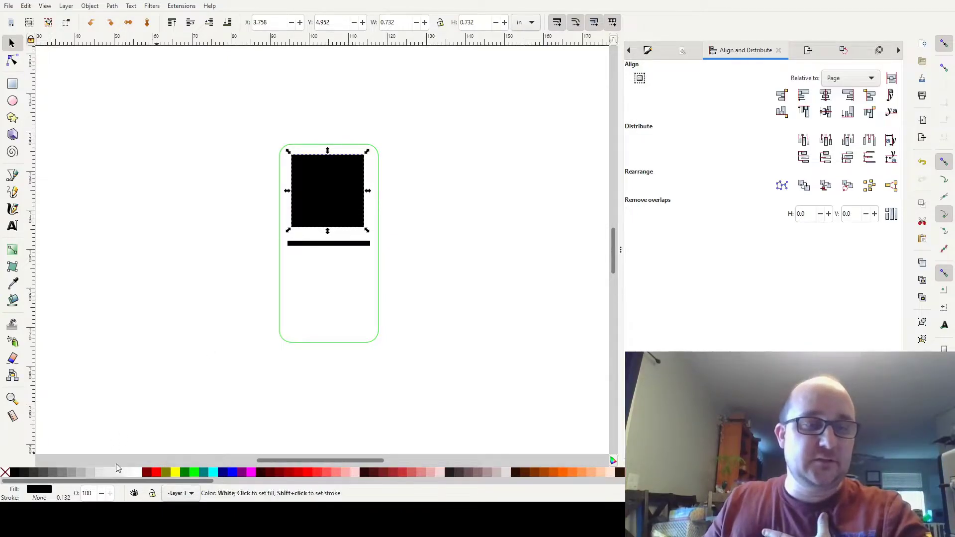
# - Remove the square's fill and give it a red stroke
pyautogui.click(5, 473)
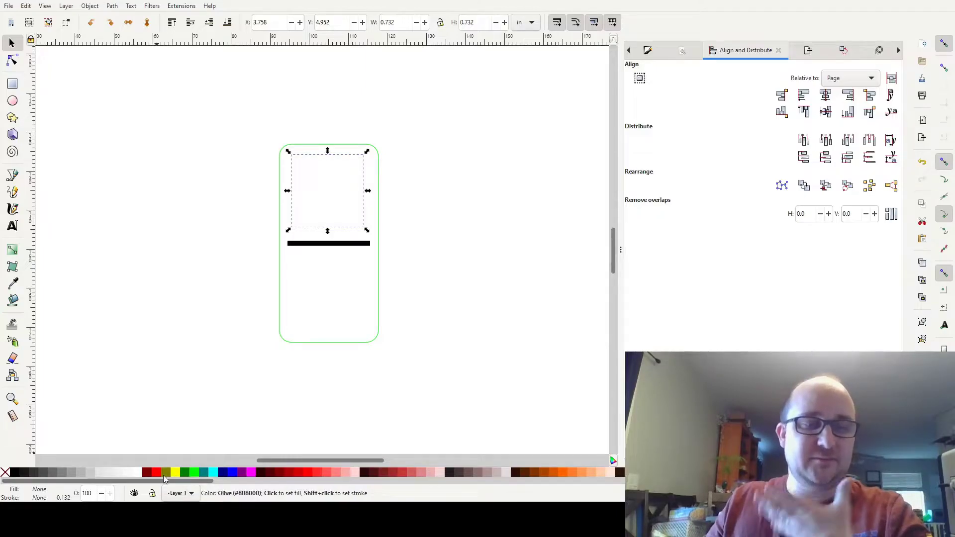
pyautogui.rightClick(160, 476)
pyautogui.click(192, 429)
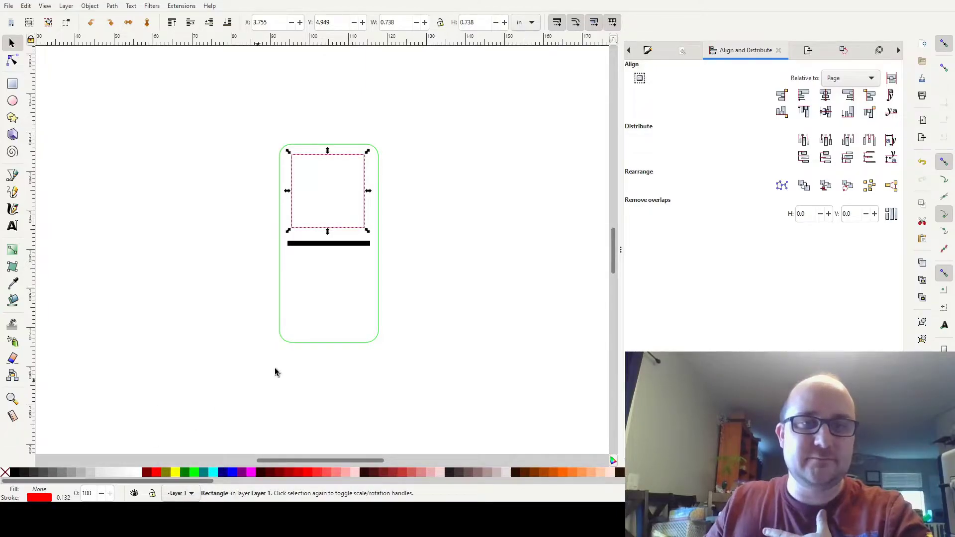
pyautogui.click(352, 254)
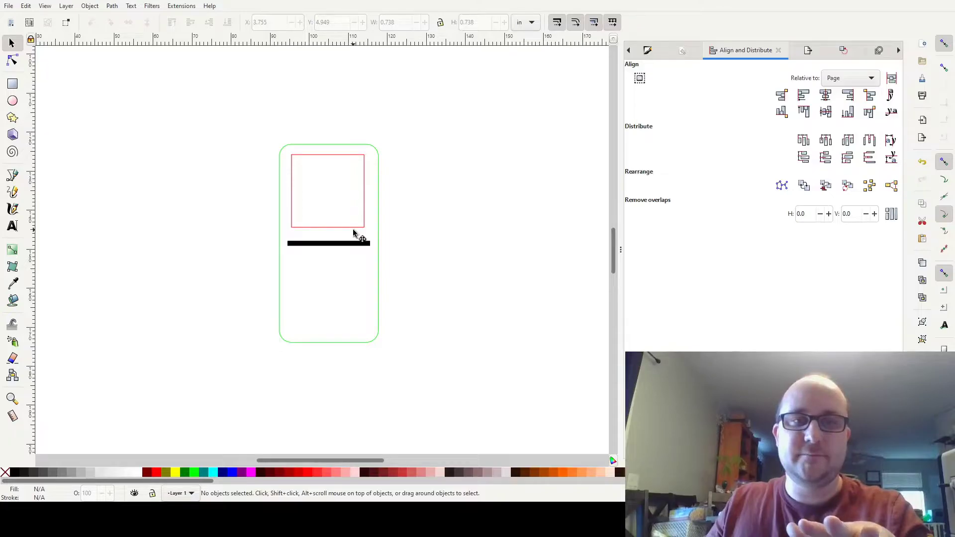
# - Center the red square horizontally on the page, scale it to about 0.733 in, and position it vertically between the rounded rectangle's upper edge and the bar
pyautogui.click(354, 229)
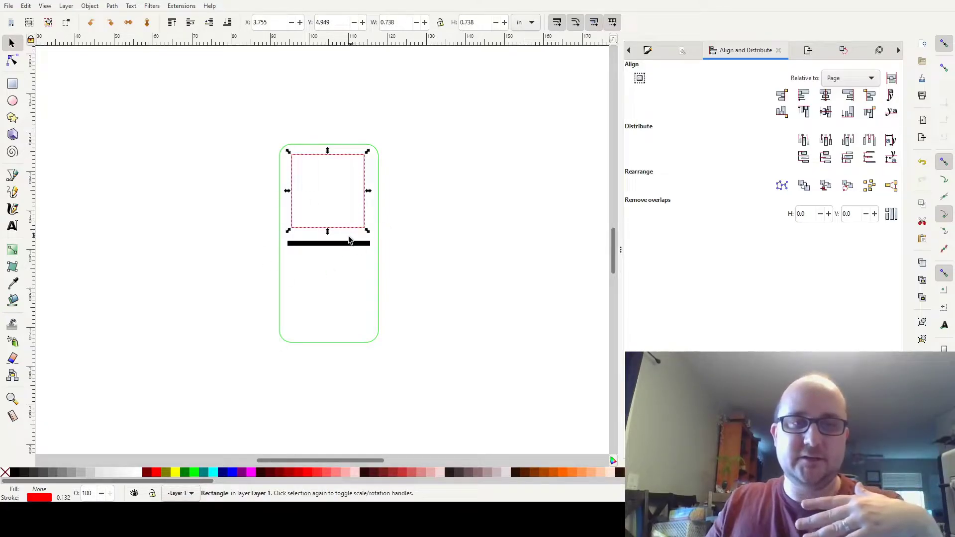
pyautogui.click(826, 95)
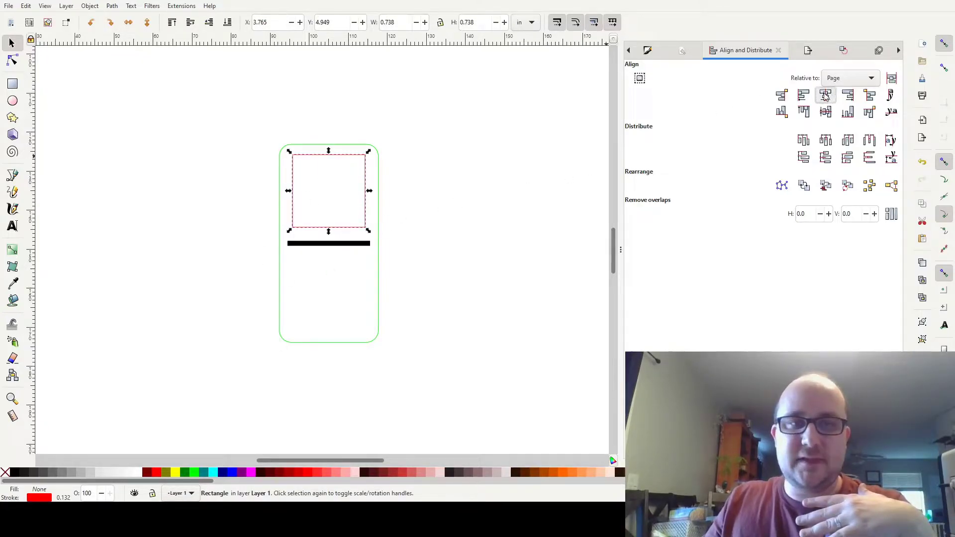
pyautogui.scroll(2, 344, 191)
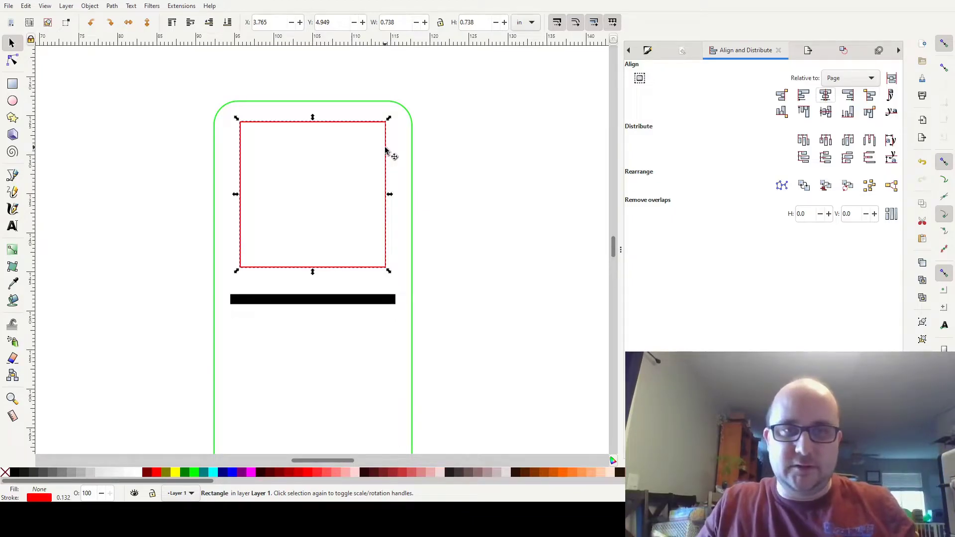
pyautogui.moveTo(386, 147); pyautogui.dragTo(389, 159)
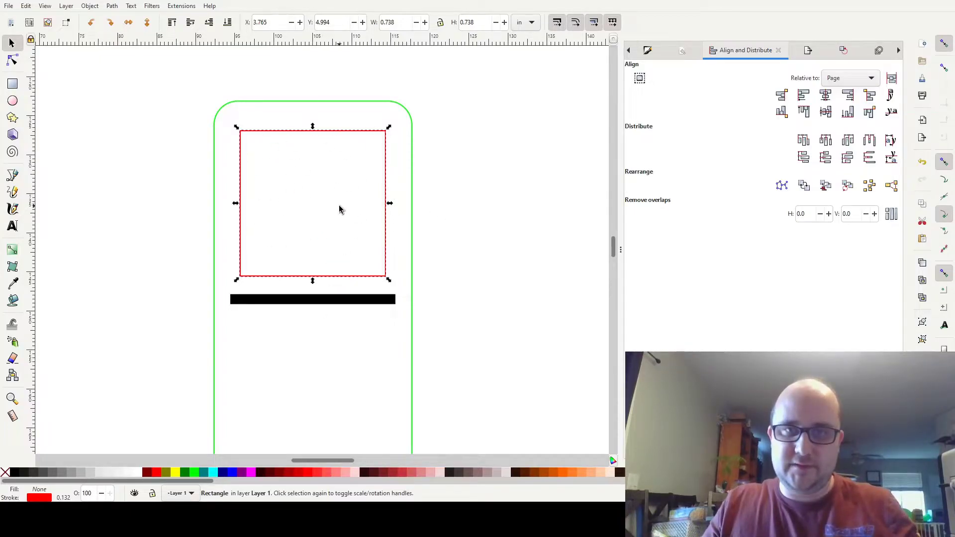
pyautogui.moveTo(390, 280)
pyautogui.mouseDown()
pyautogui.moveTo(341, 235)
pyautogui.moveTo(389, 281)
pyautogui.mouseUp()
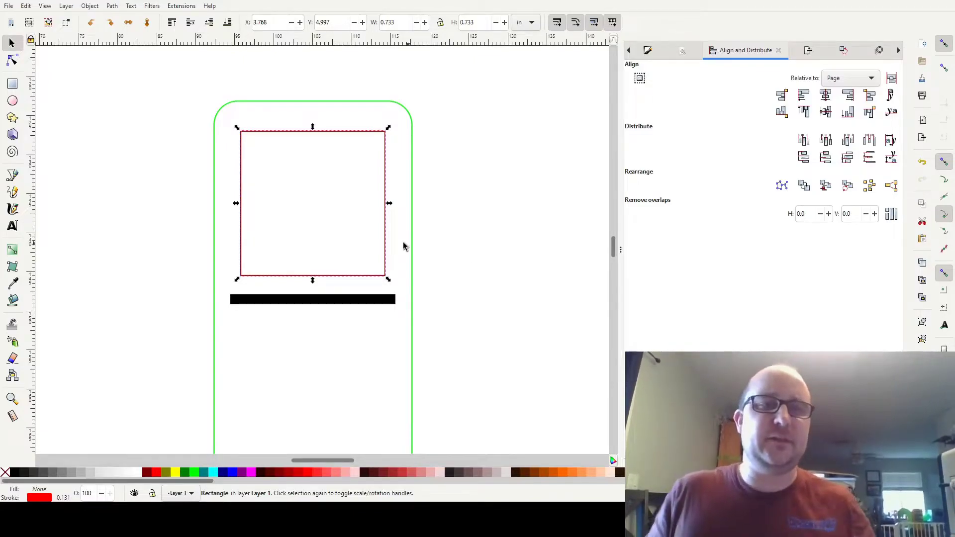
pyautogui.moveTo(384, 276); pyautogui.dragTo(379, 270)
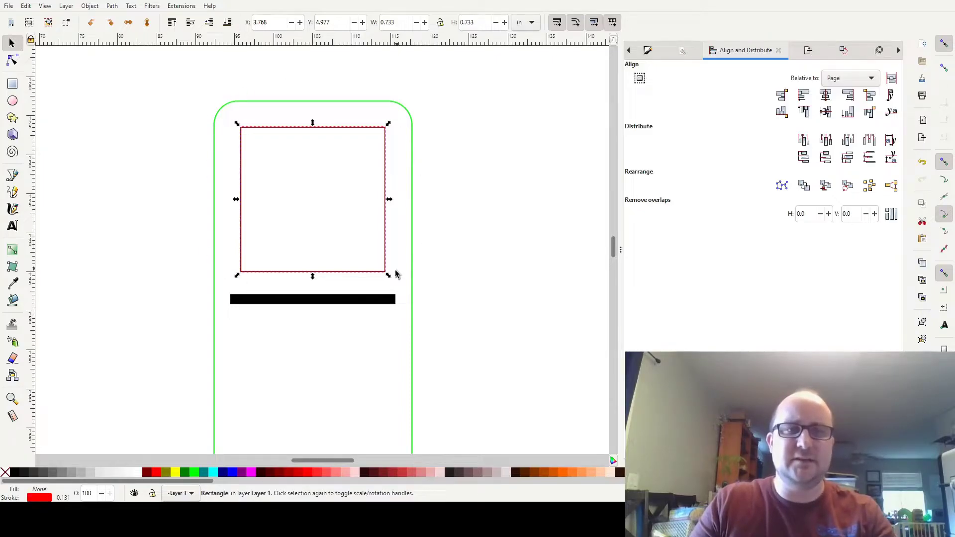
pyautogui.click(426, 264)
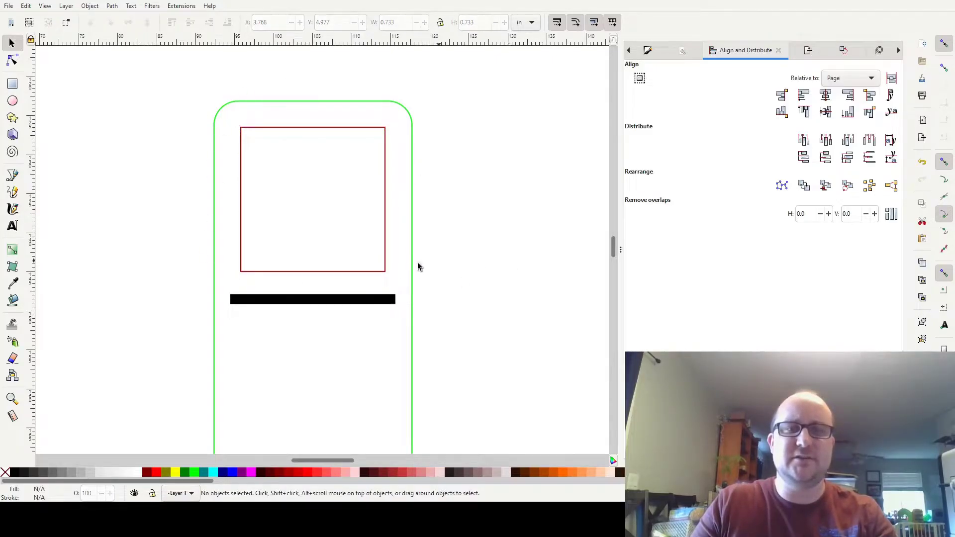
# - Draw a circle about 0.21 in across in the middle of the red square
pyautogui.click(13, 101)
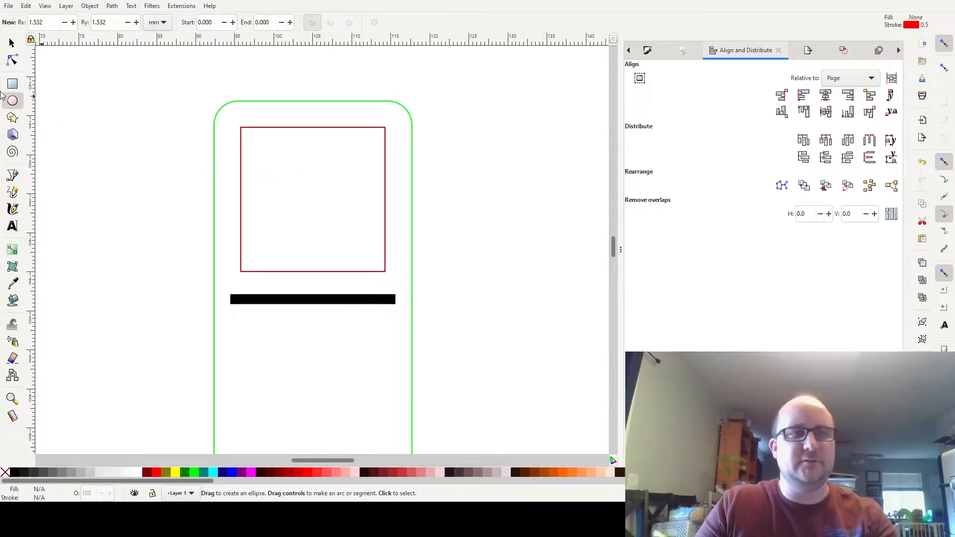
pyautogui.press('ctrl')
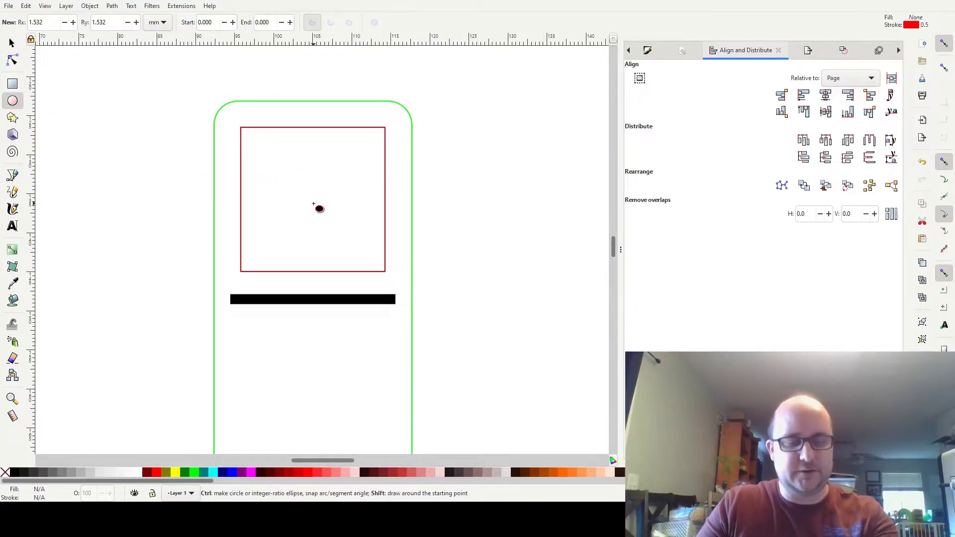
pyautogui.moveTo(307, 197)
pyautogui.mouseDown()
pyautogui.moveTo(394, 286)
pyautogui.moveTo(341, 235)
pyautogui.moveTo(352, 257)
pyautogui.moveTo(336, 227)
pyautogui.mouseUp()
pyautogui.click(13, 44)
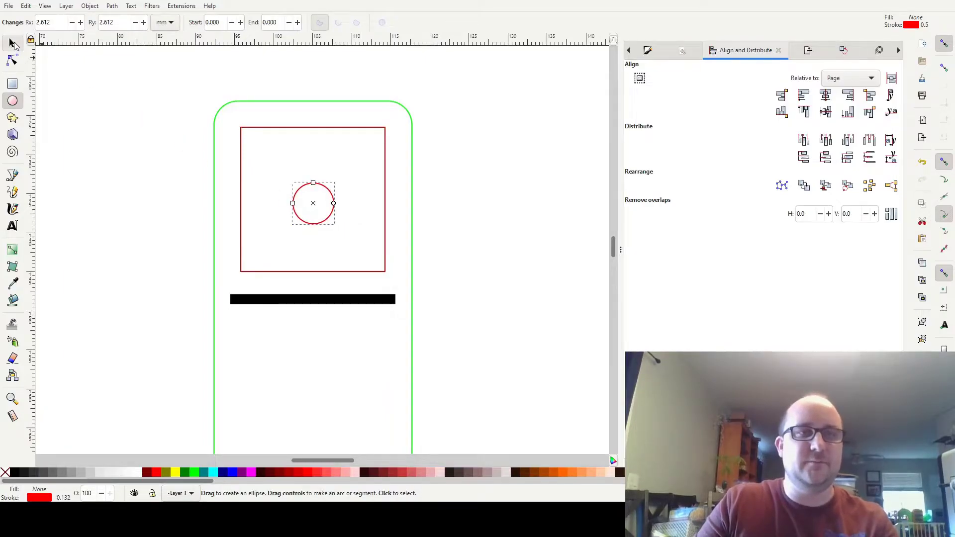
pyautogui.click(398, 22)
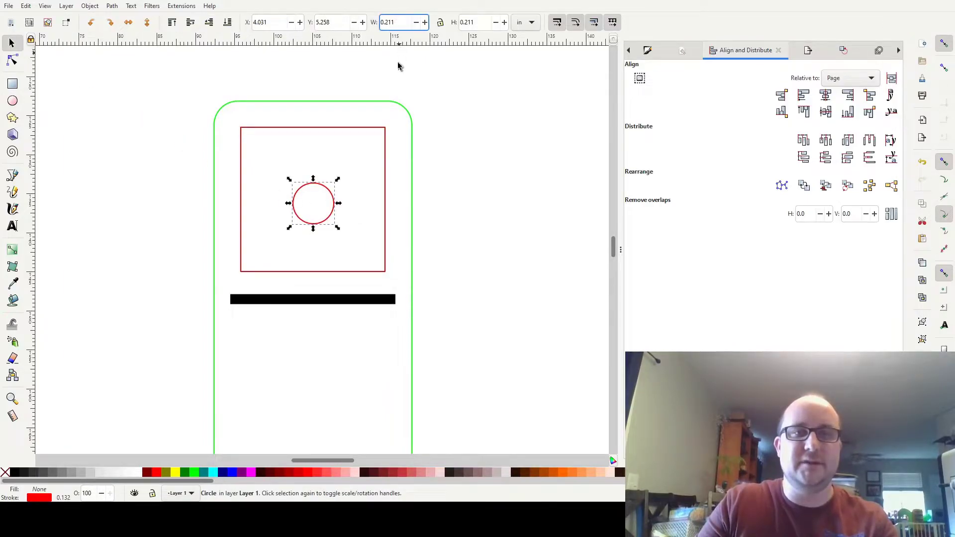
# - Draw a trial ellipse about 0.193 by 0.186 in outside the rounded rectangle, compare its width and height, and delete it
pyautogui.click(12, 101)
pyautogui.moveTo(506, 183); pyautogui.dragTo(546, 221)
pyautogui.click(12, 43)
pyautogui.click(483, 21)
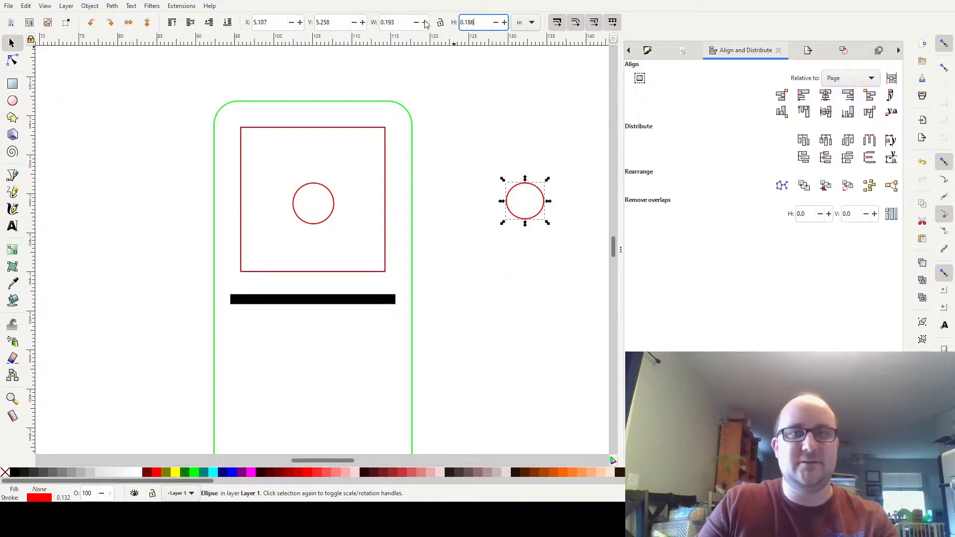
pyautogui.click(394, 22)
pyautogui.click(480, 22)
pyautogui.click(409, 22)
pyautogui.click(491, 23)
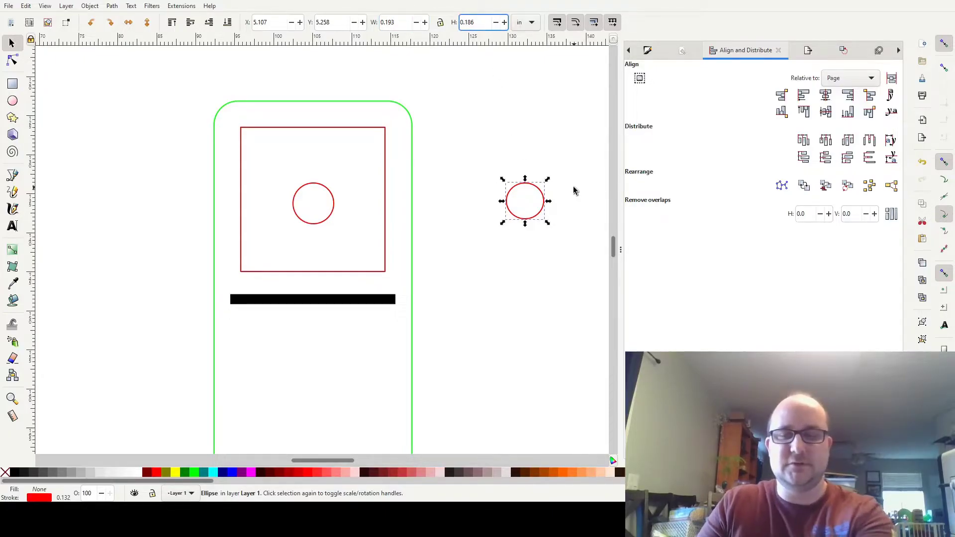
pyautogui.moveTo(459, 137); pyautogui.dragTo(578, 264)
pyautogui.press('Delete')
# - Remove the stroke of the circle inside the red square and fill it with black
pyautogui.click(336, 199)
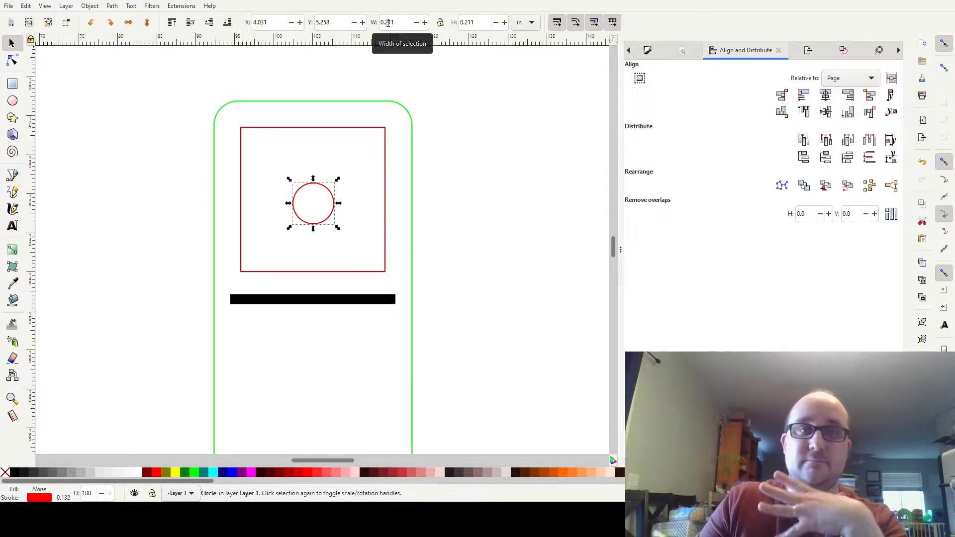
pyautogui.rightClick(5, 472)
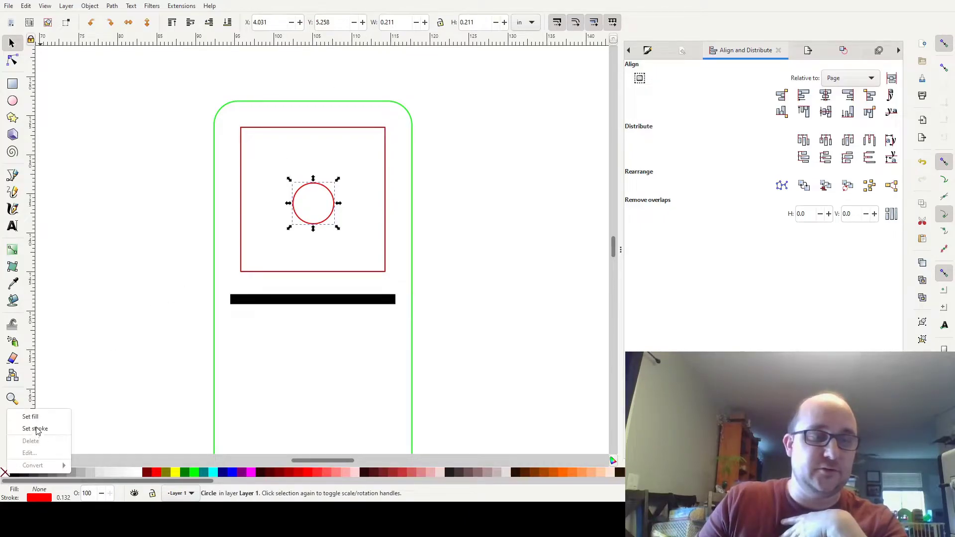
pyautogui.click(23, 431)
pyautogui.click(14, 472)
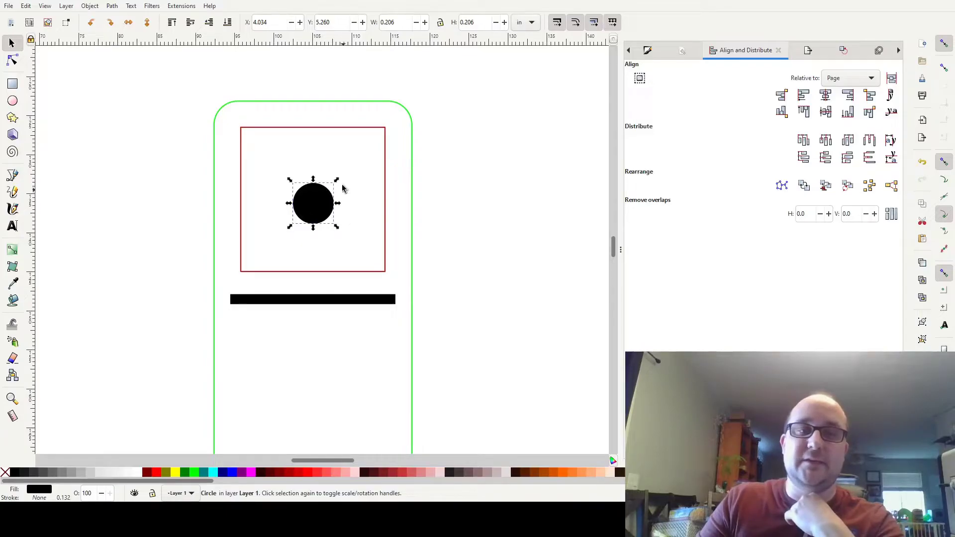
pyautogui.click(337, 301)
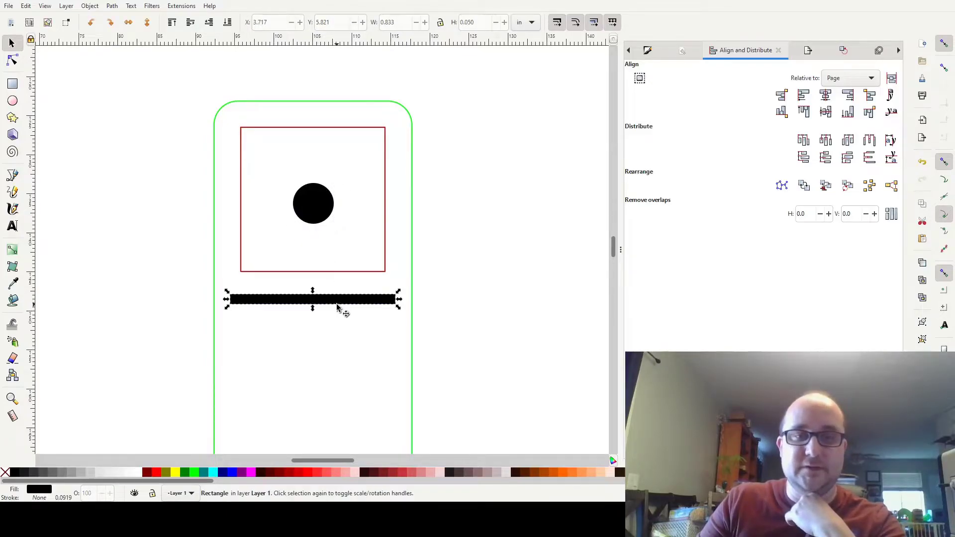
pyautogui.click(325, 205)
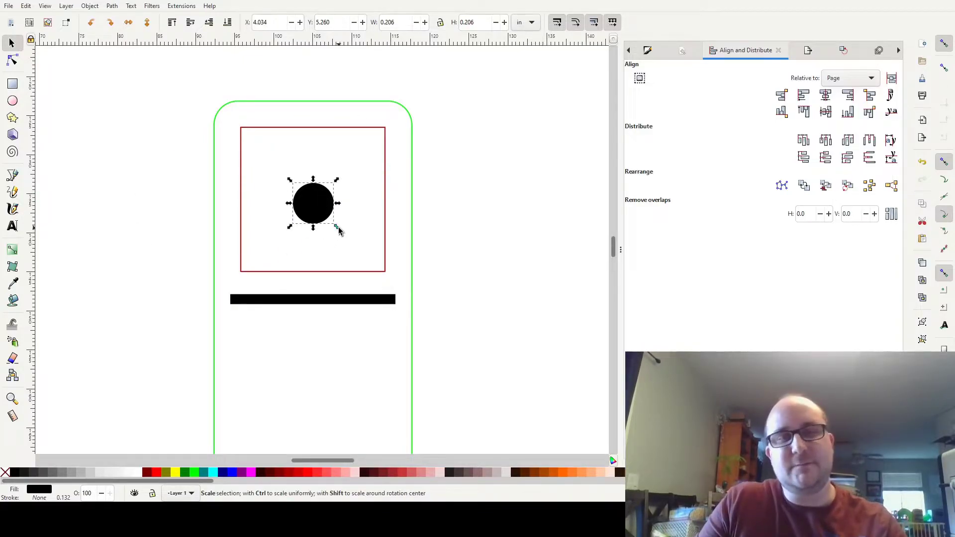
# - Scale the black circle down to about 0.186 in across and check the height of the red square
pyautogui.moveTo(337, 227); pyautogui.dragTo(337, 226)
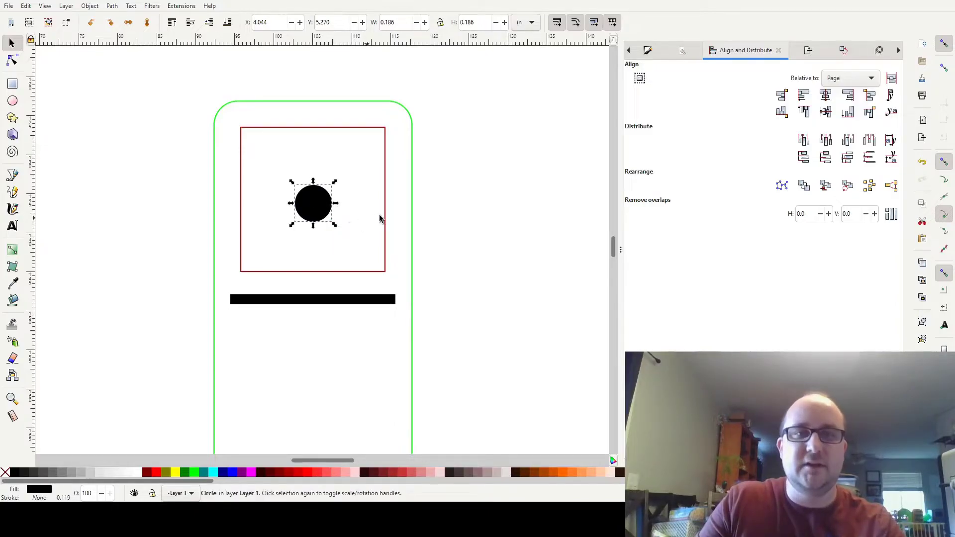
pyautogui.click(387, 215)
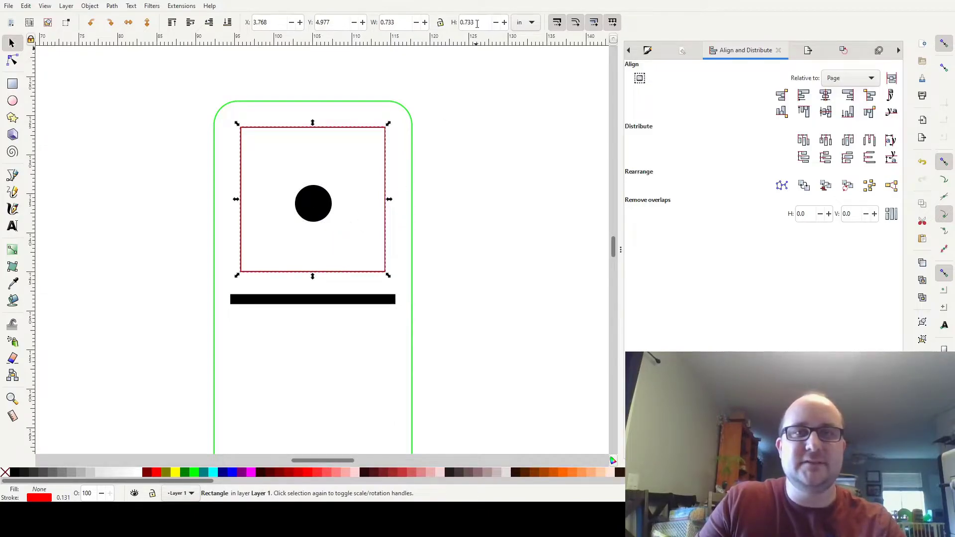
pyautogui.moveTo(483, 22); pyautogui.dragTo(456, 24)
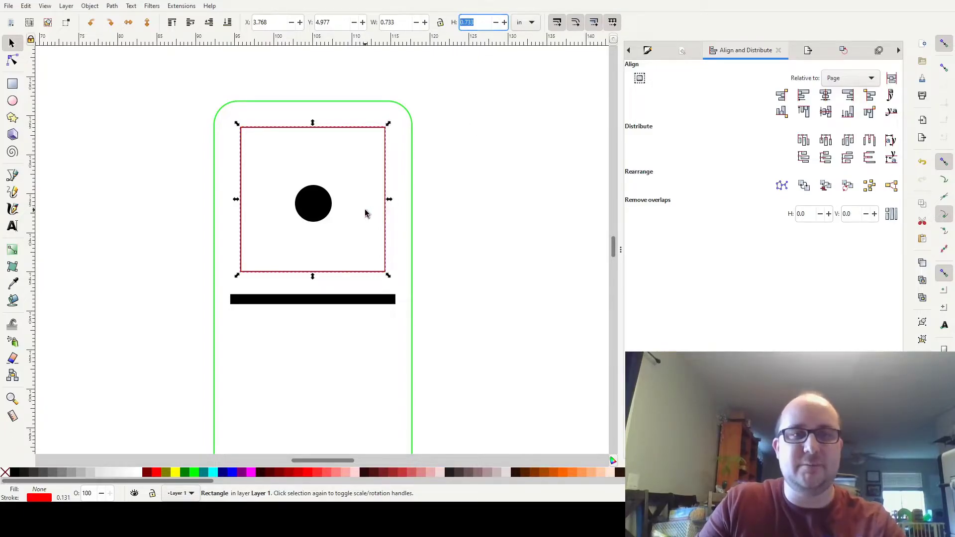
pyautogui.click(319, 207)
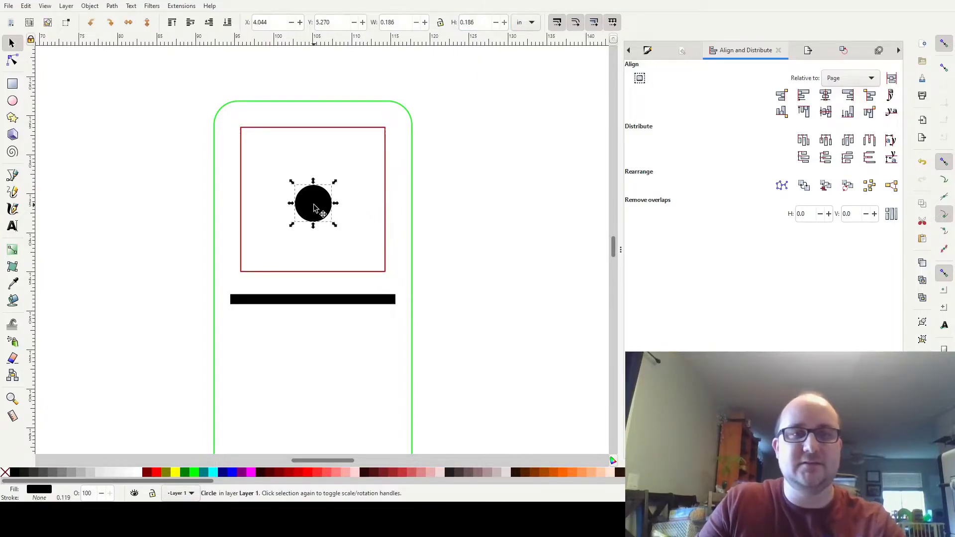
# - Lock the black circle's width-to-height proportion and set its width to 0.733/3.5 in
pyautogui.click(441, 23)
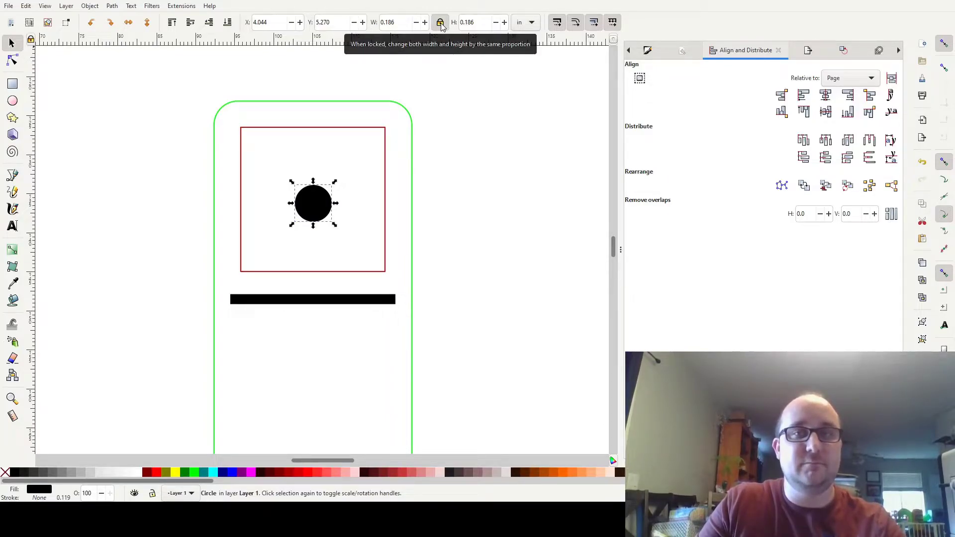
pyautogui.click(504, 22)
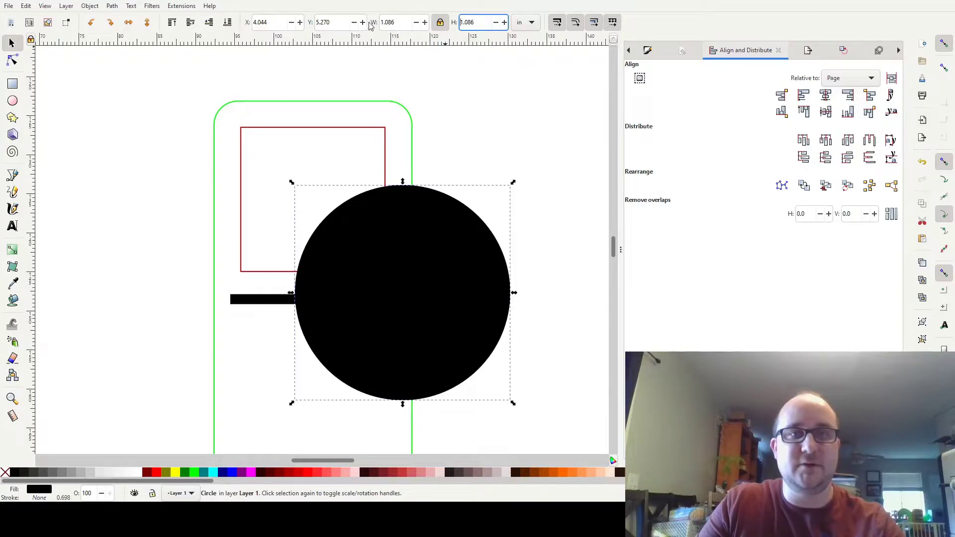
pyautogui.tripleClick(406, 23)
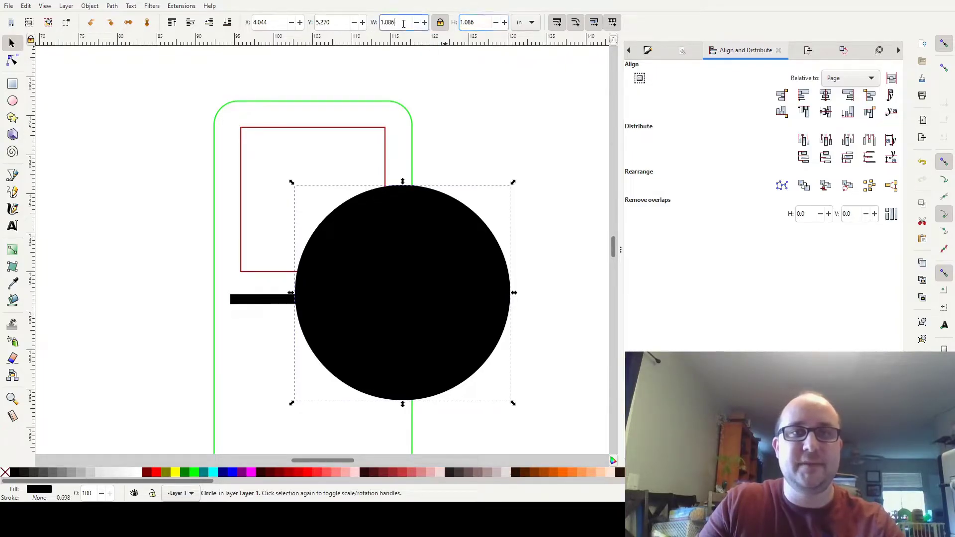
pyautogui.write('0.733')
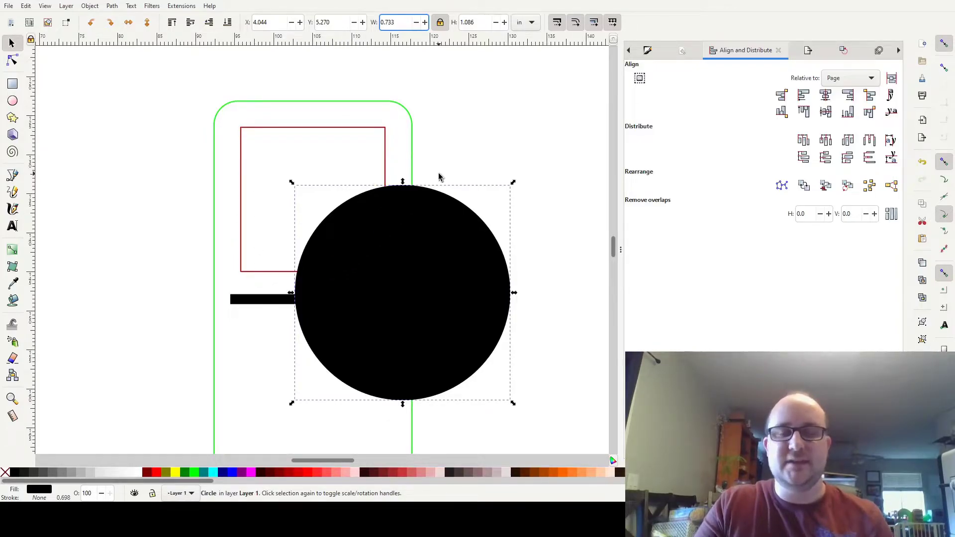
pyautogui.write('/')
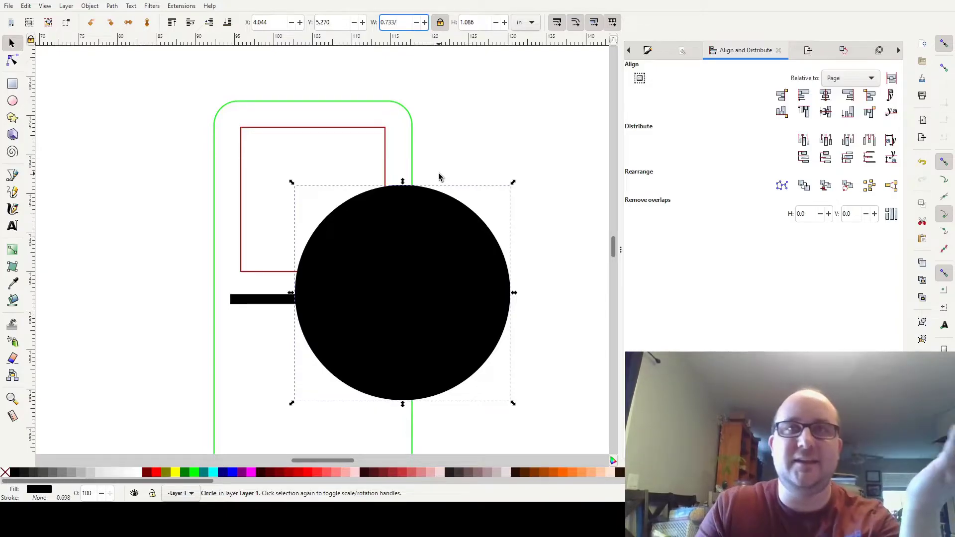
pyautogui.write('3.5')
pyautogui.press('Return')
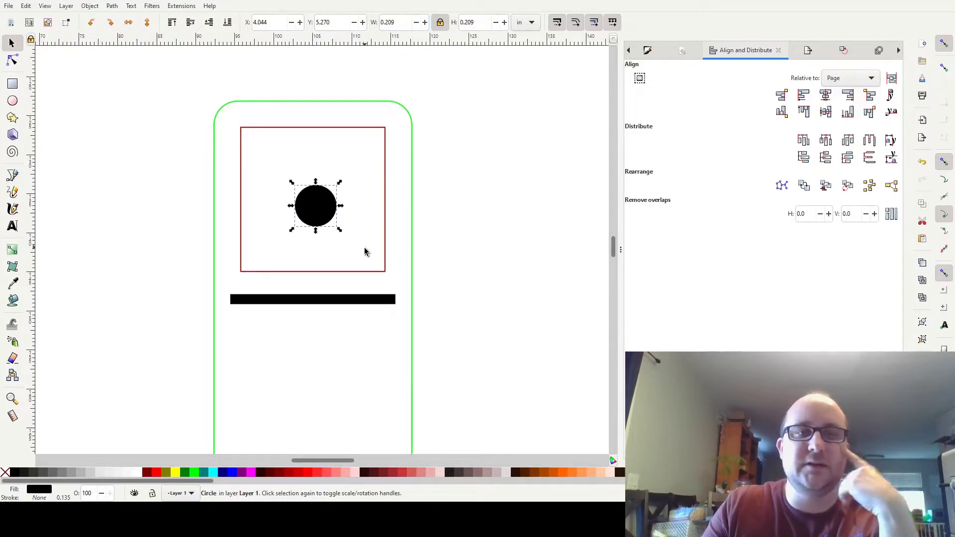
# - Shrink the black circle proportionally and set its width to 0.183 in
pyautogui.moveTo(341, 232); pyautogui.dragTo(333, 225)
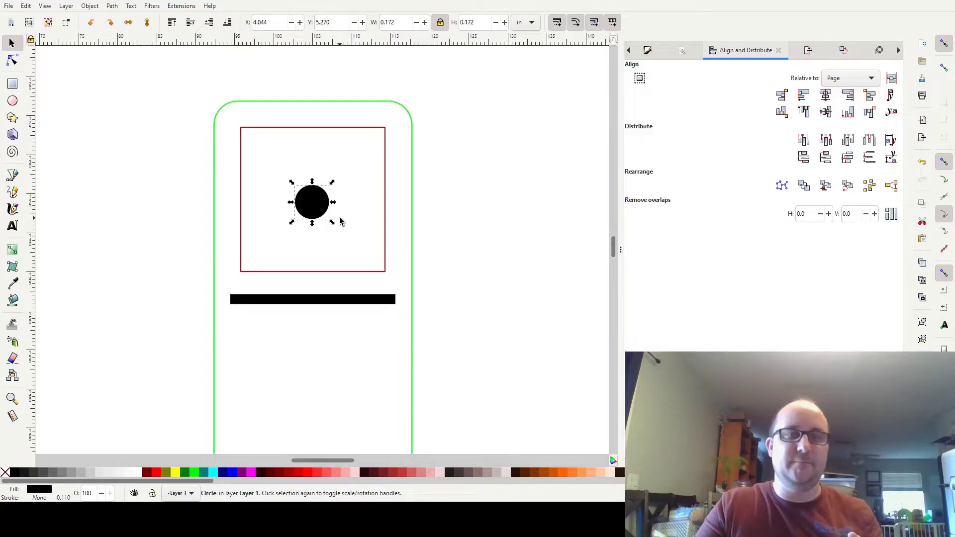
pyautogui.doubleClick(406, 22)
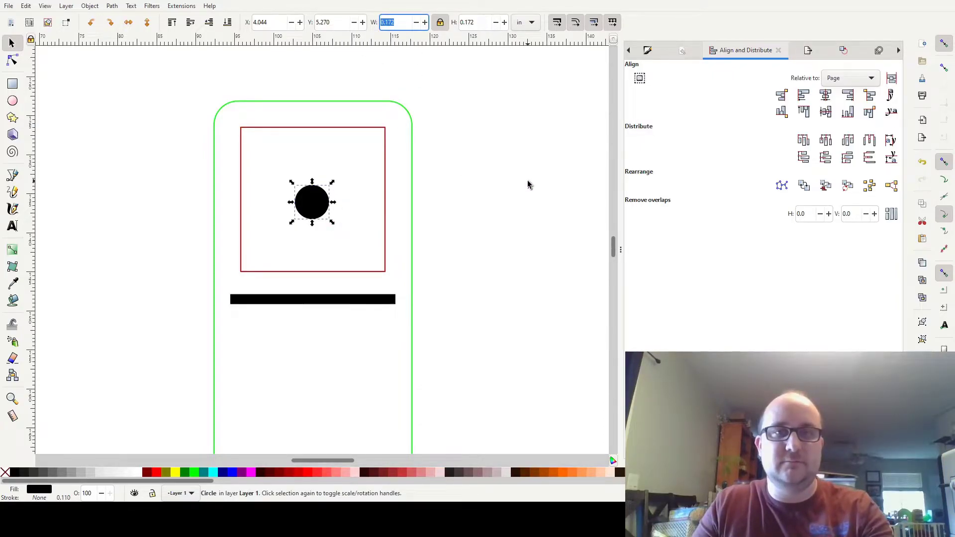
pyautogui.press('Return')
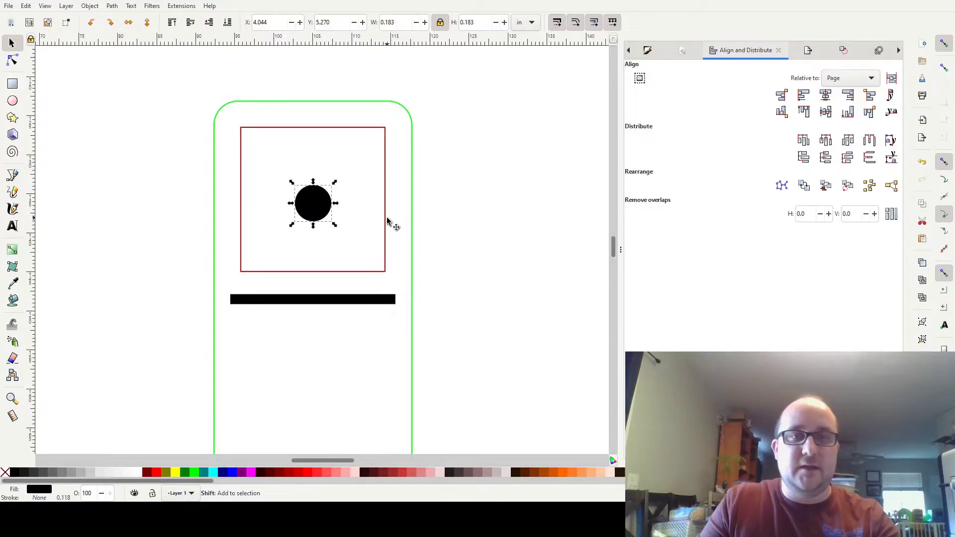
# - Center the black circle horizontally and vertically on the red square, aligning relative to the last selected object
pyautogui.click(337, 207)
pyautogui.click(324, 207)
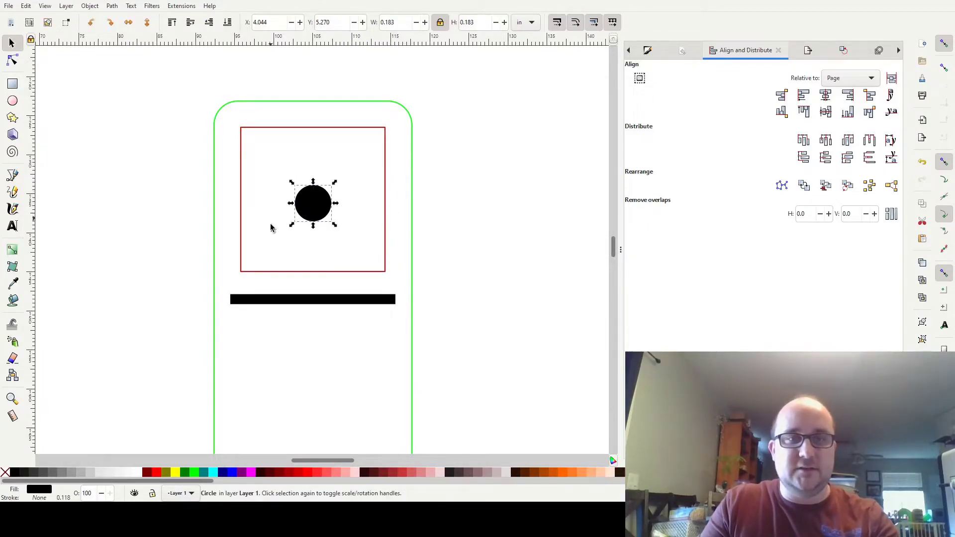
pyautogui.keyDown('shift'); pyautogui.click(385, 205); pyautogui.keyUp('shift')
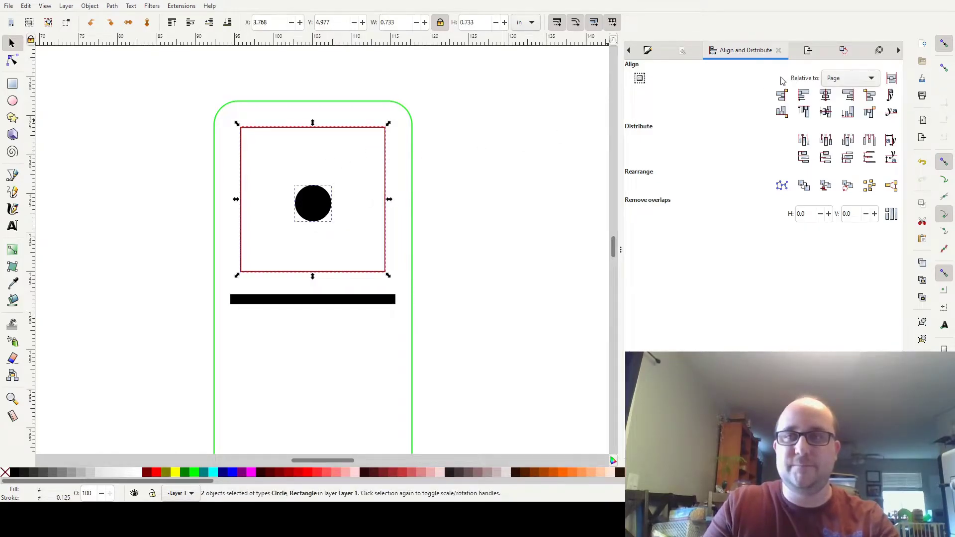
pyautogui.click(851, 78)
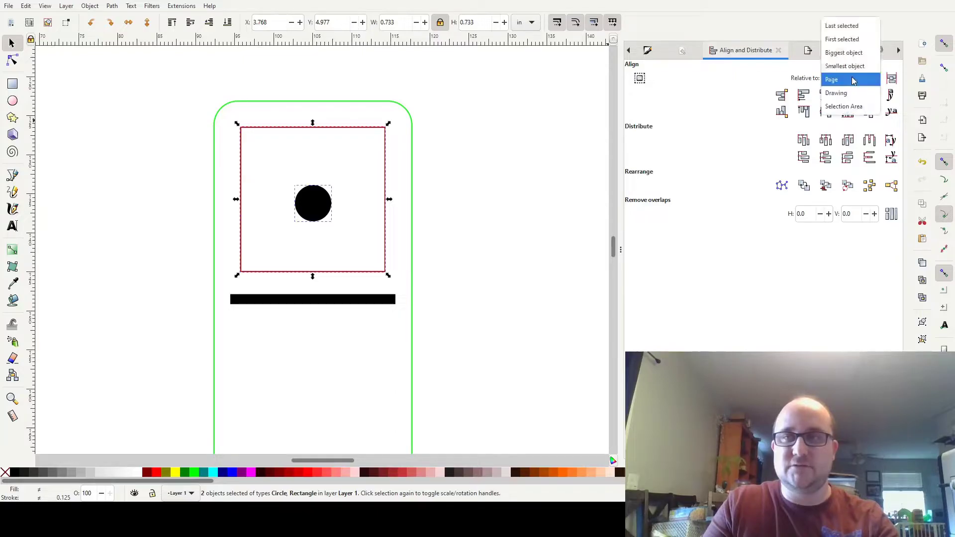
pyautogui.click(849, 27)
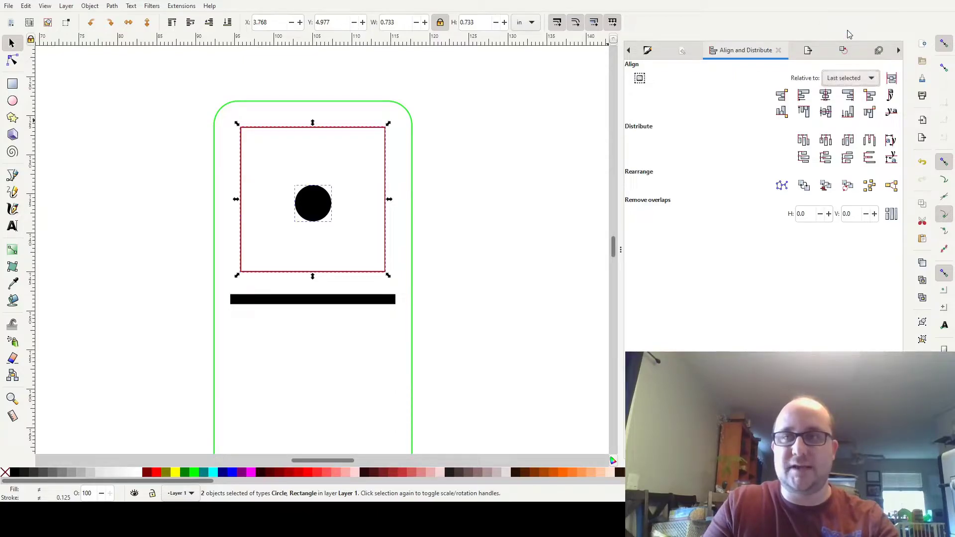
pyautogui.click(828, 99)
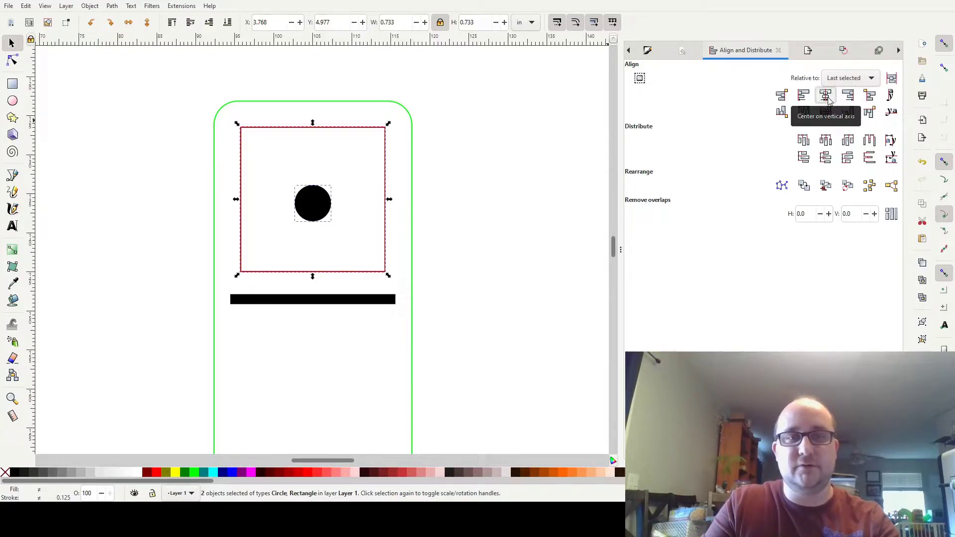
pyautogui.click(830, 113)
pyautogui.click(550, 332)
# - Duplicate the center circle and align the copy to the red square's left edge
pyautogui.click(323, 203)
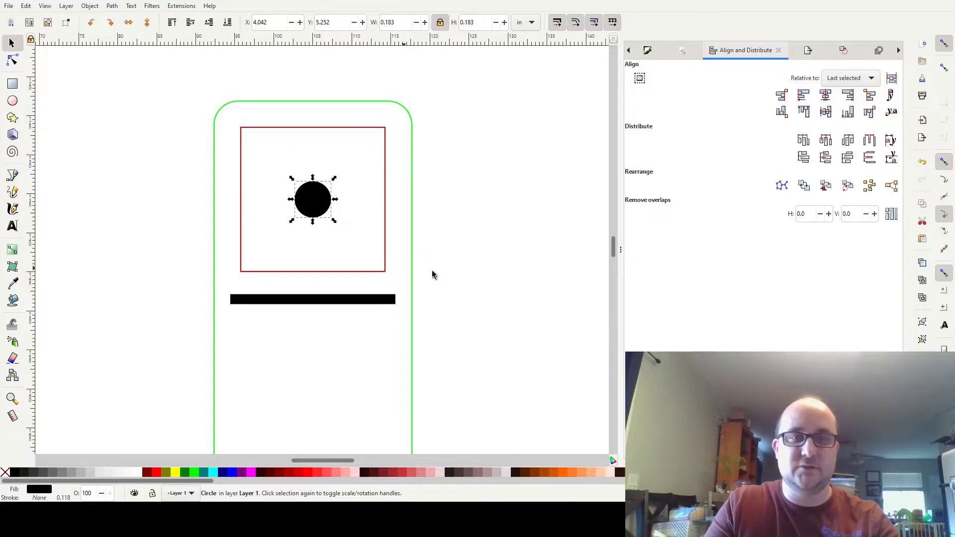
pyautogui.click(330, 235)
pyautogui.click(313, 205)
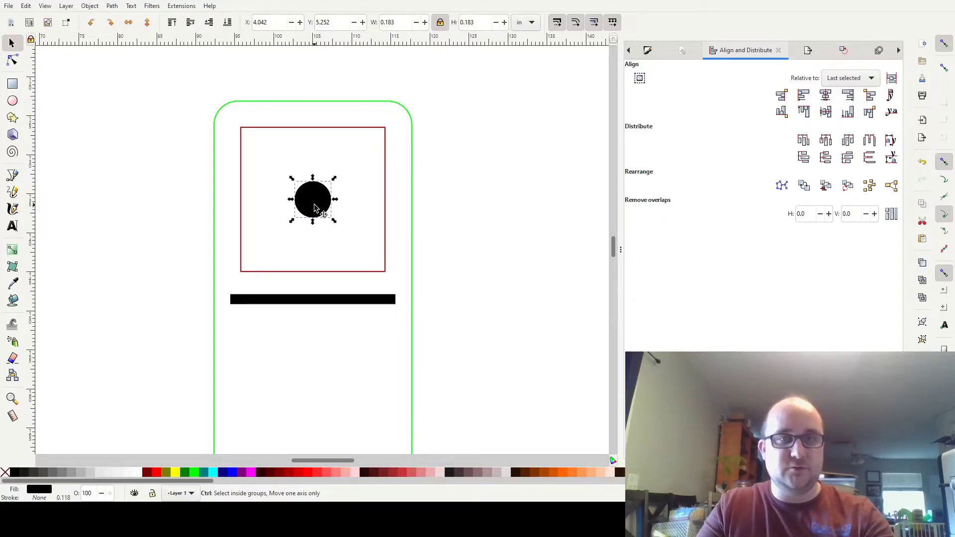
pyautogui.keyDown('shift'); pyautogui.click(385, 205); pyautogui.keyUp('shift')
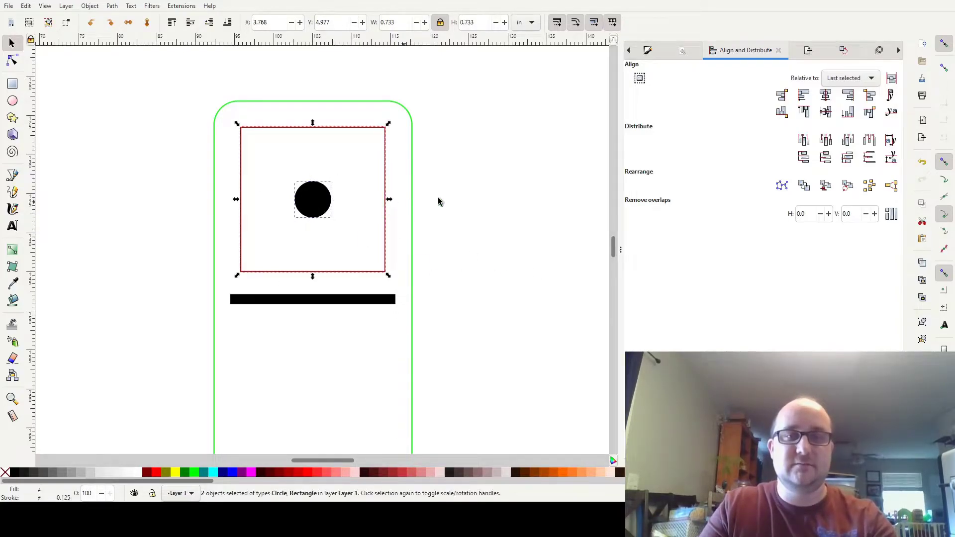
pyautogui.click(804, 95)
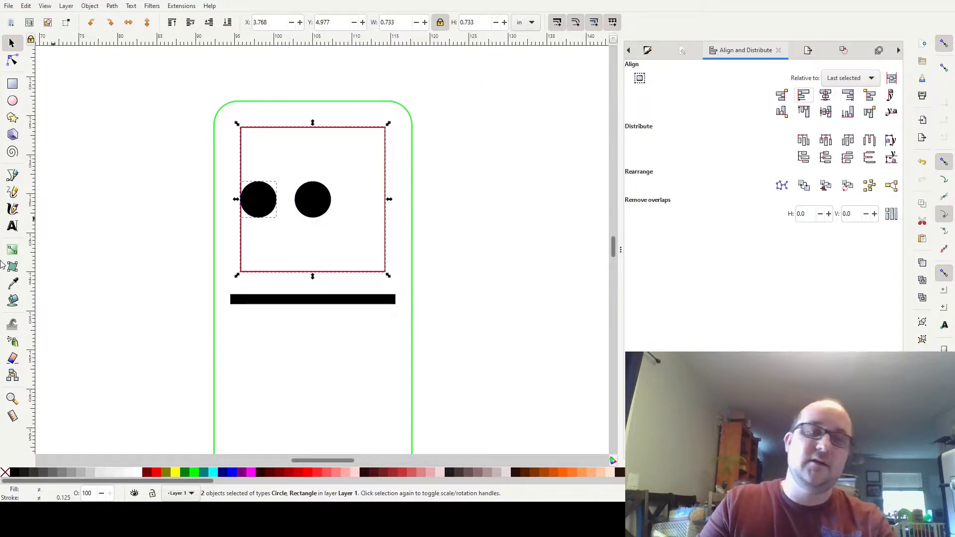
pyautogui.click(512, 226)
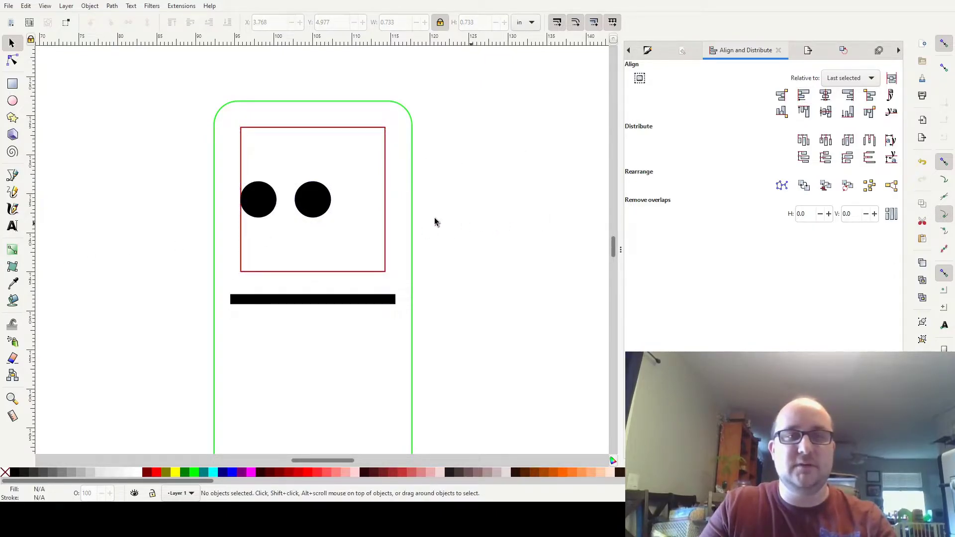
# - Duplicate the left circle and align the copy to the red square's right edge
pyautogui.click(262, 210)
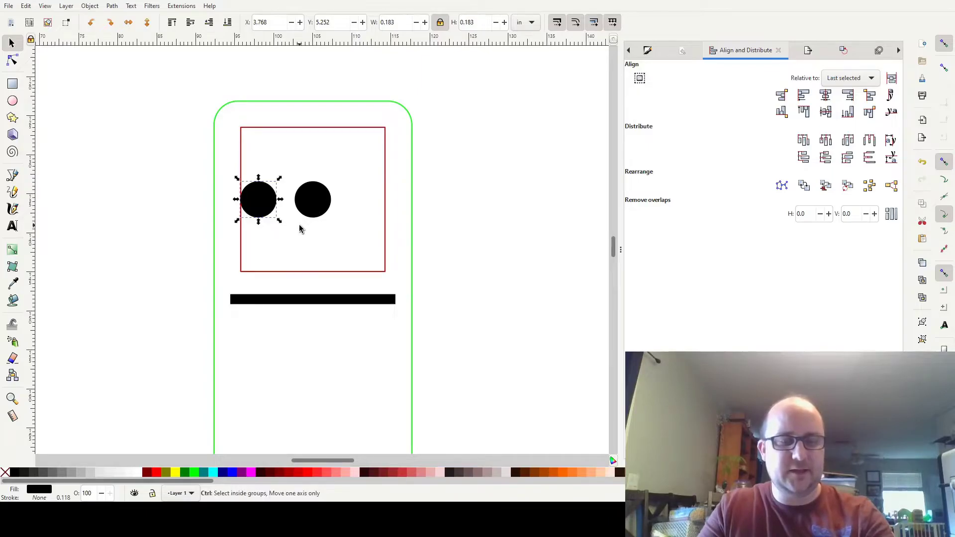
pyautogui.keyDown('shift'); pyautogui.click(385, 213); pyautogui.keyUp('shift')
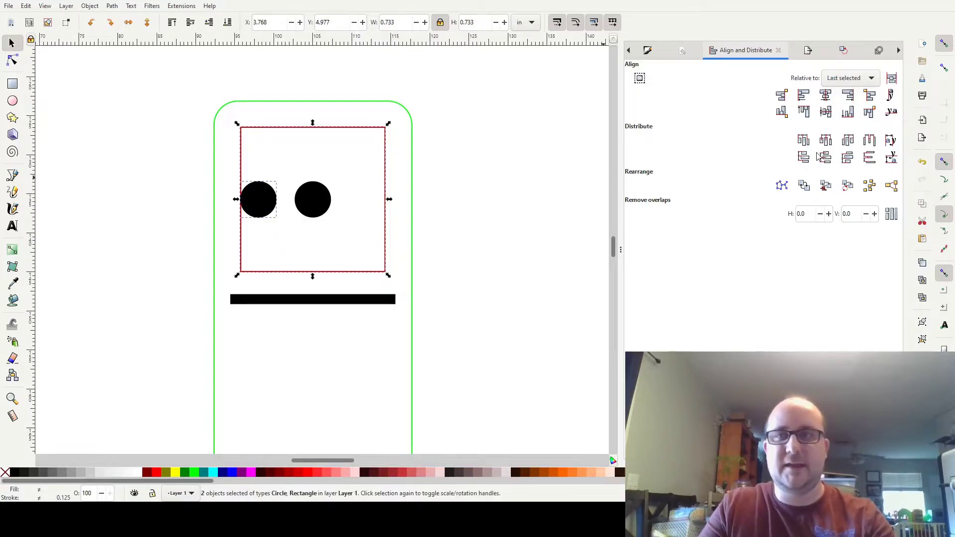
pyautogui.click(849, 95)
pyautogui.click(470, 318)
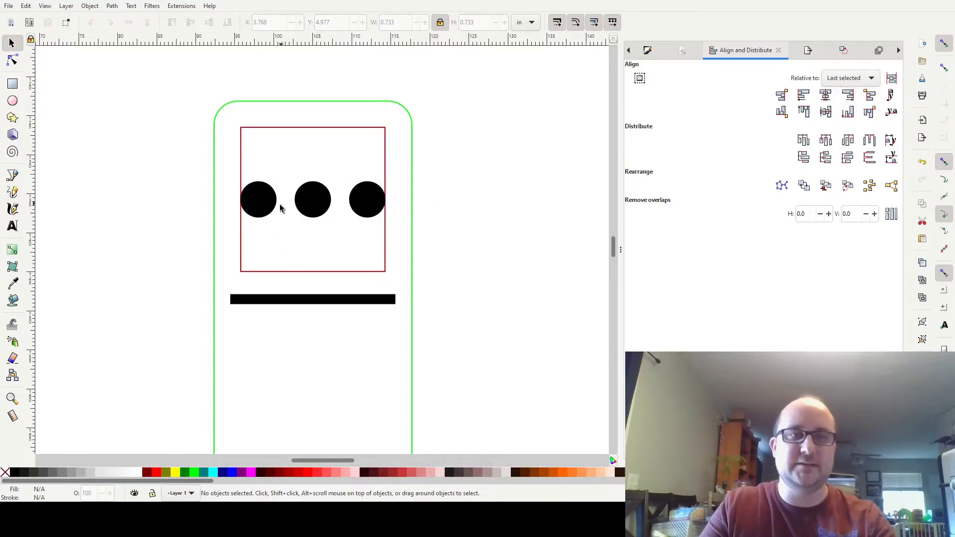
# - Duplicate the two outer circles of the middle row and align the copies to the red square's bottom edge
pyautogui.click(265, 207)
pyautogui.keyDown('shift'); pyautogui.click(380, 207); pyautogui.keyUp('shift')
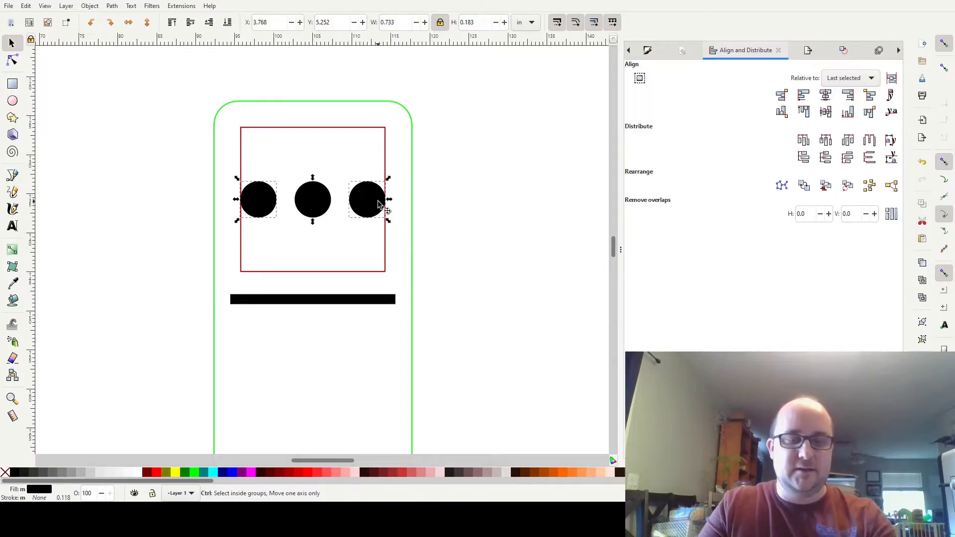
pyautogui.keyDown('shift'); pyautogui.click(385, 258); pyautogui.keyUp('shift')
pyautogui.click(849, 112)
pyautogui.click(339, 257)
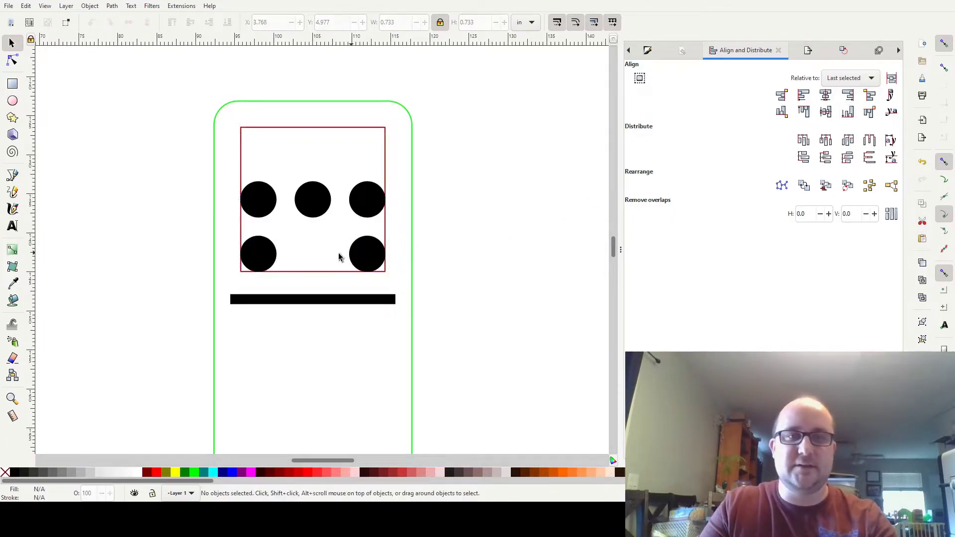
# - Duplicate the bottom pair of circles and align the copies to the red square's top edge
pyautogui.click(373, 255)
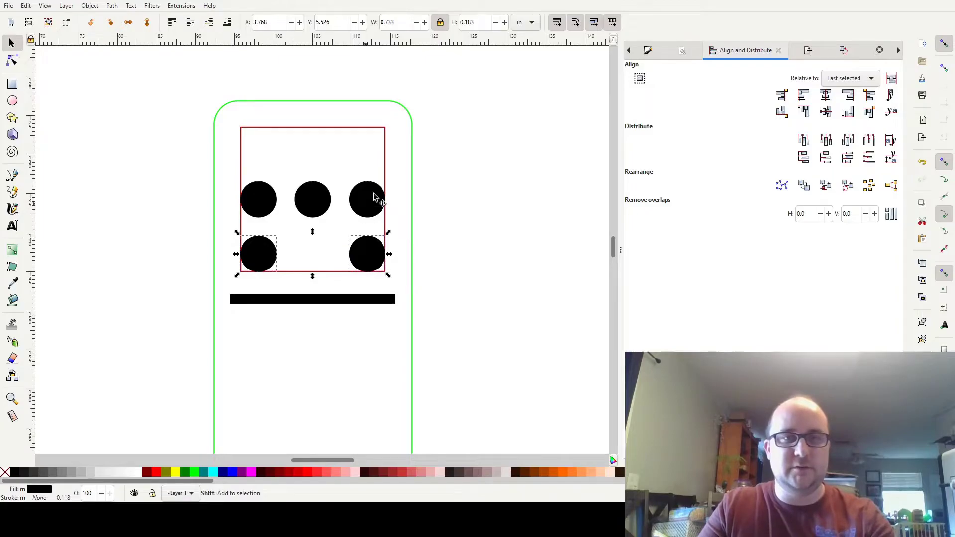
pyautogui.keyDown('shift'); pyautogui.click(385, 167); pyautogui.keyUp('shift')
pyautogui.click(806, 114)
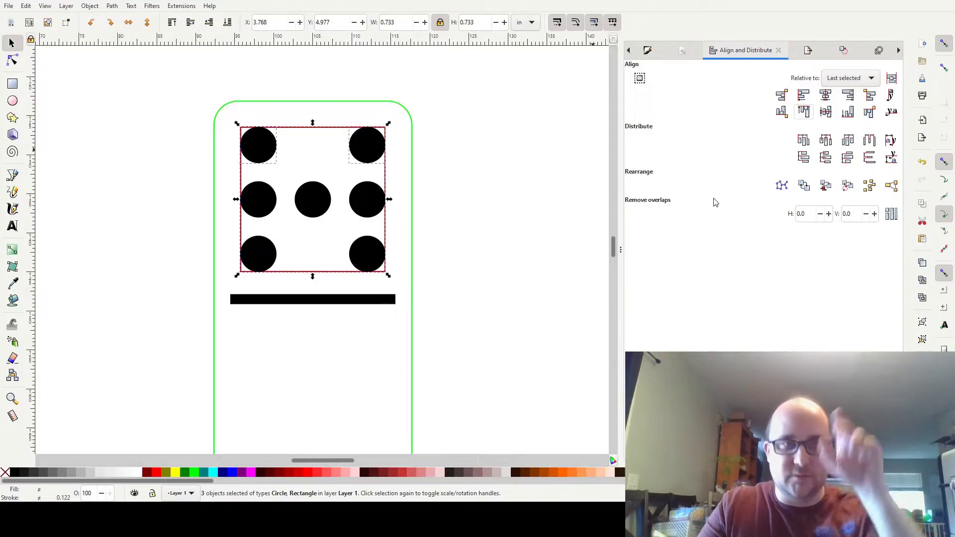
pyautogui.click(550, 262)
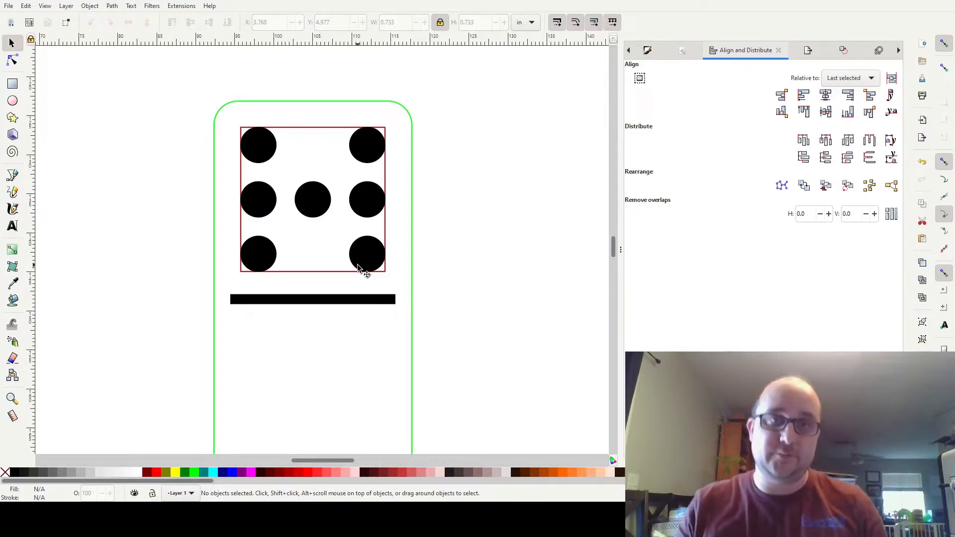
# - Duplicate the seven circles in the tile's upper half in place
pyautogui.scroll(-4, 330, 226)
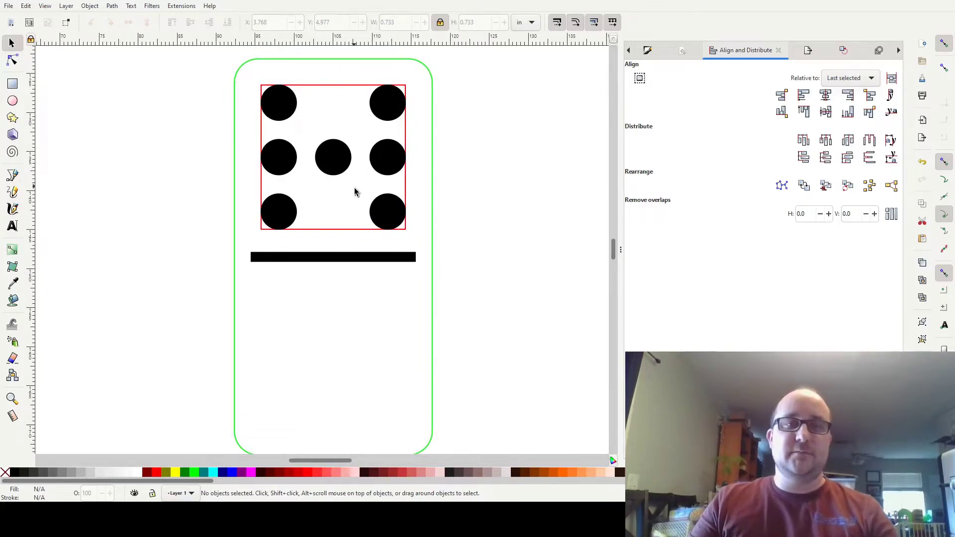
pyautogui.moveTo(293, 112); pyautogui.dragTo(360, 253)
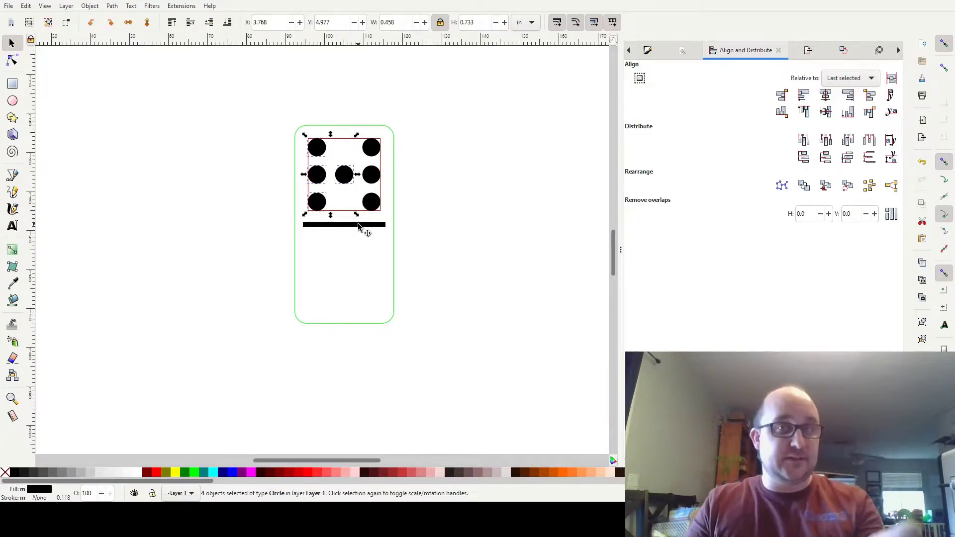
pyautogui.keyDown('shift'); pyautogui.moveTo(356, 102); pyautogui.dragTo(427, 244); pyautogui.keyUp('shift')
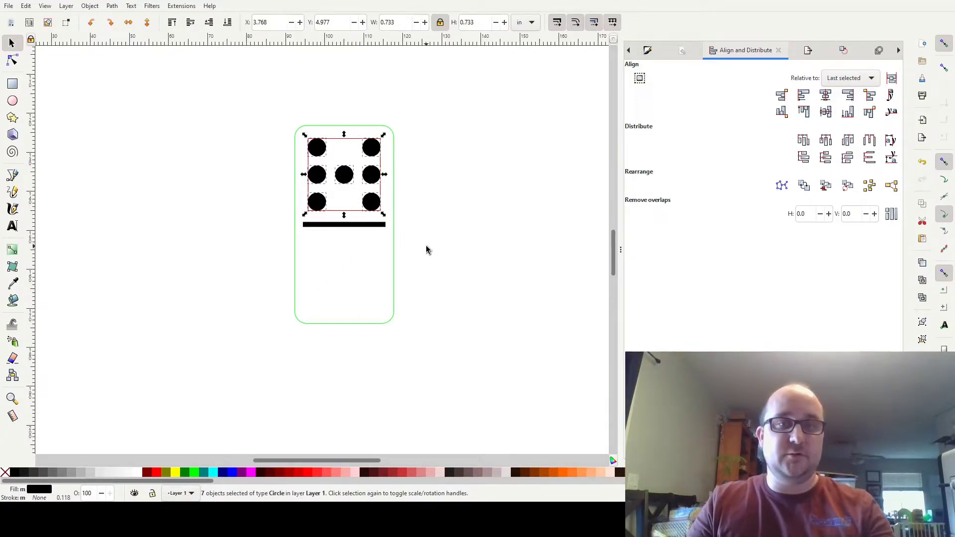
pyautogui.moveTo(373, 183); pyautogui.dragTo(293, 183)
pyautogui.hotkey('ctrl', 'z')
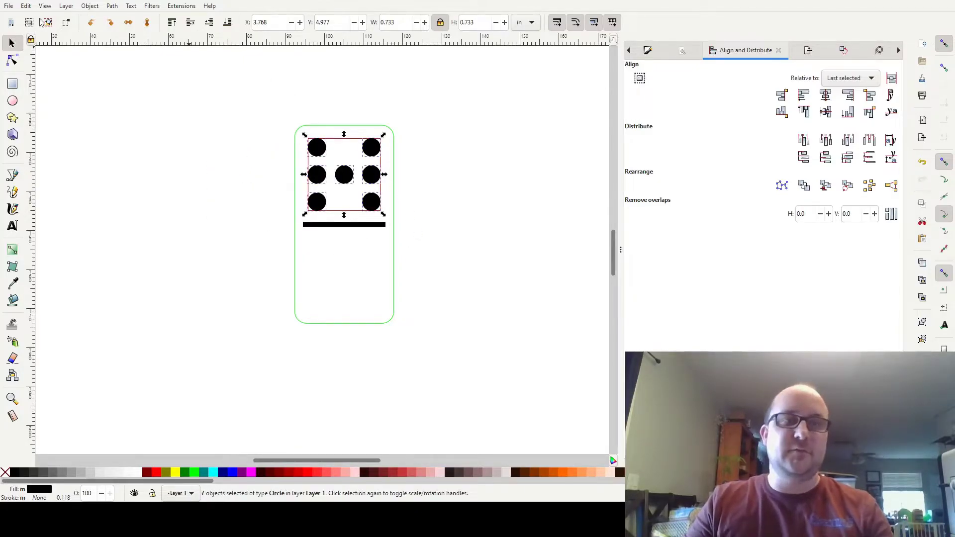
pyautogui.click(26, 6)
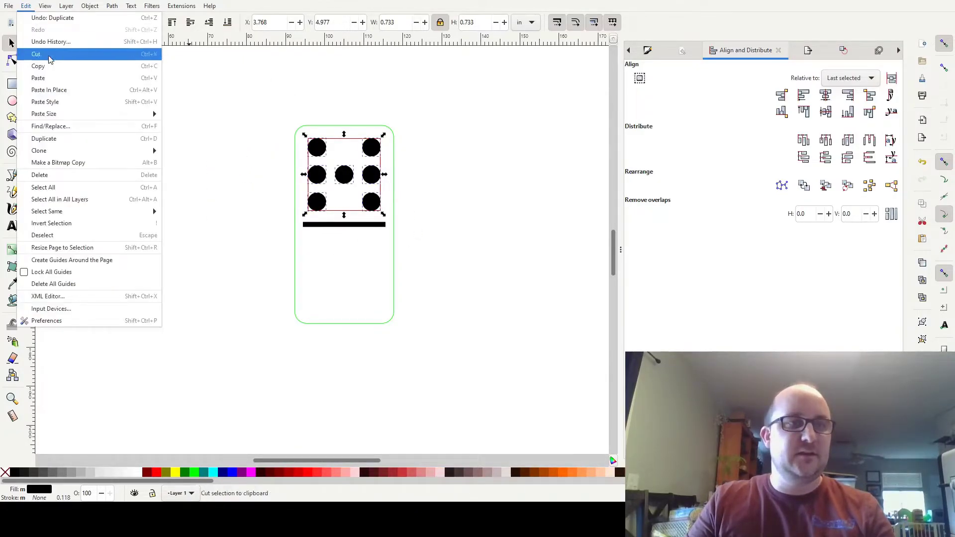
pyautogui.click(68, 142)
pyautogui.moveTo(375, 184); pyautogui.dragTo(227, 244)
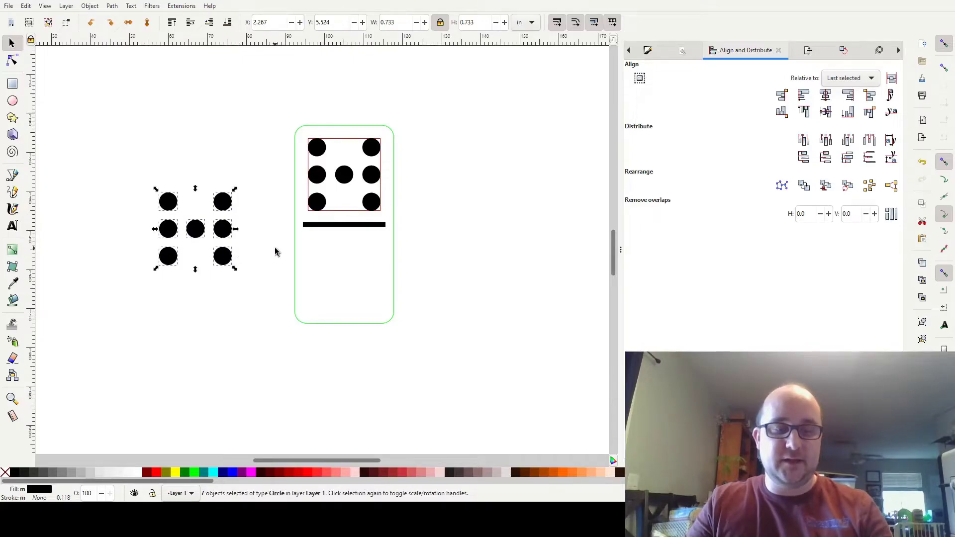
pyautogui.hotkey('ctrl', 'z')
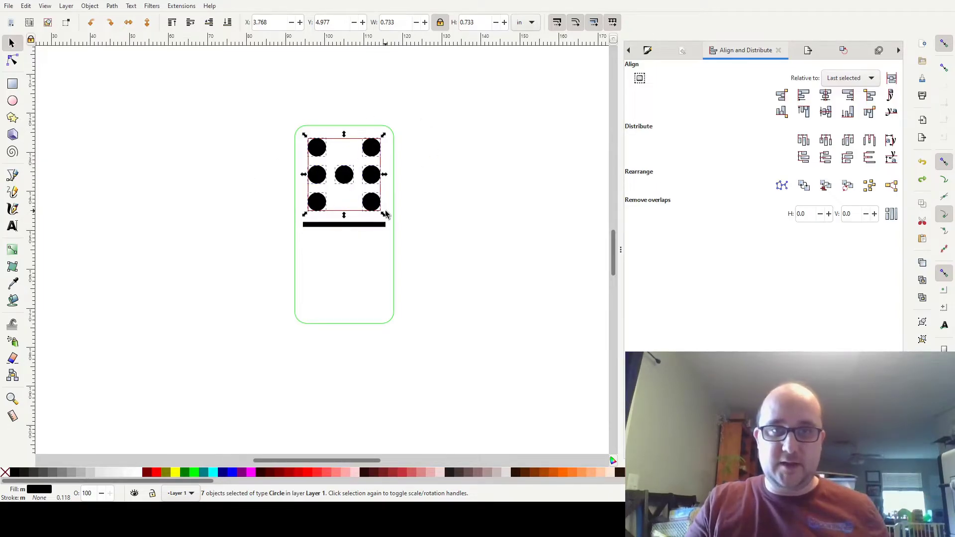
# - Rotate the duplicated circles together with the green outline by half a turn so the copies fill the tile's lower half
pyautogui.keyDown('shift'); pyautogui.click(396, 271); pyautogui.keyUp('shift')
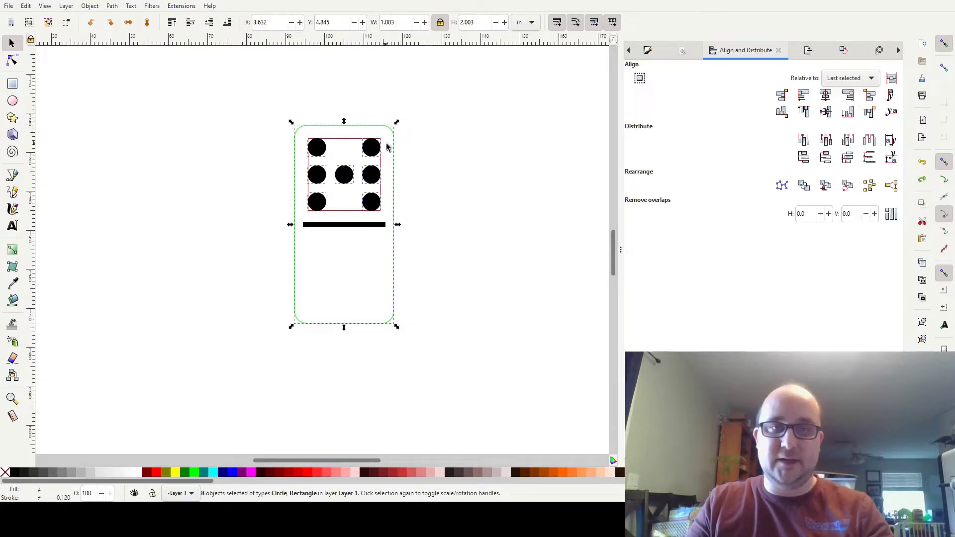
pyautogui.click(394, 164)
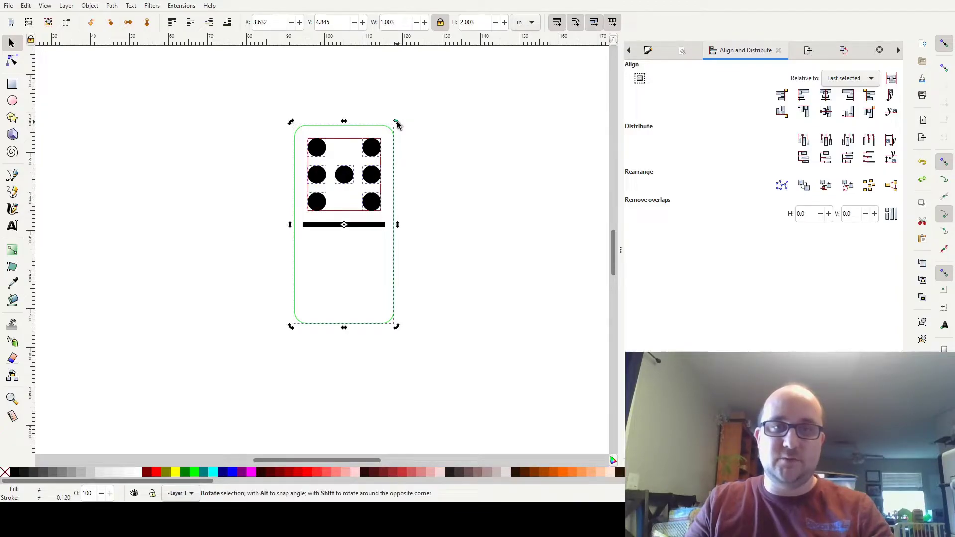
pyautogui.moveTo(398, 123); pyautogui.dragTo(276, 345)
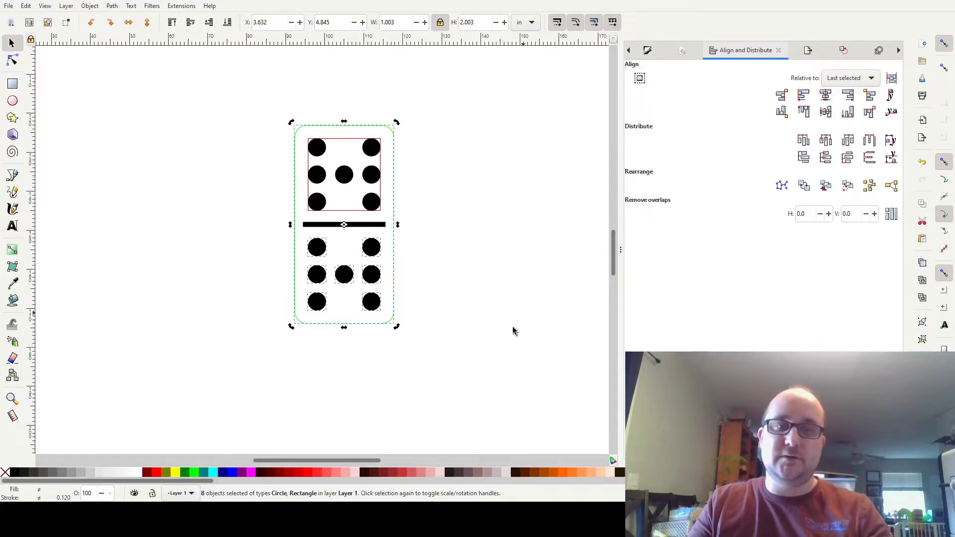
# - Move the red guide square off the tile and delete it
pyautogui.click(488, 346)
pyautogui.click(509, 199)
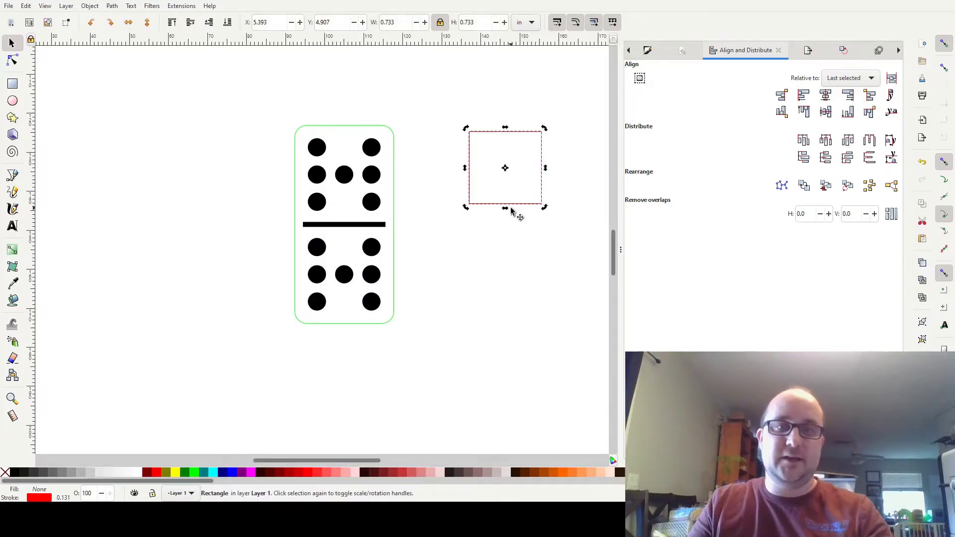
pyautogui.click(511, 211)
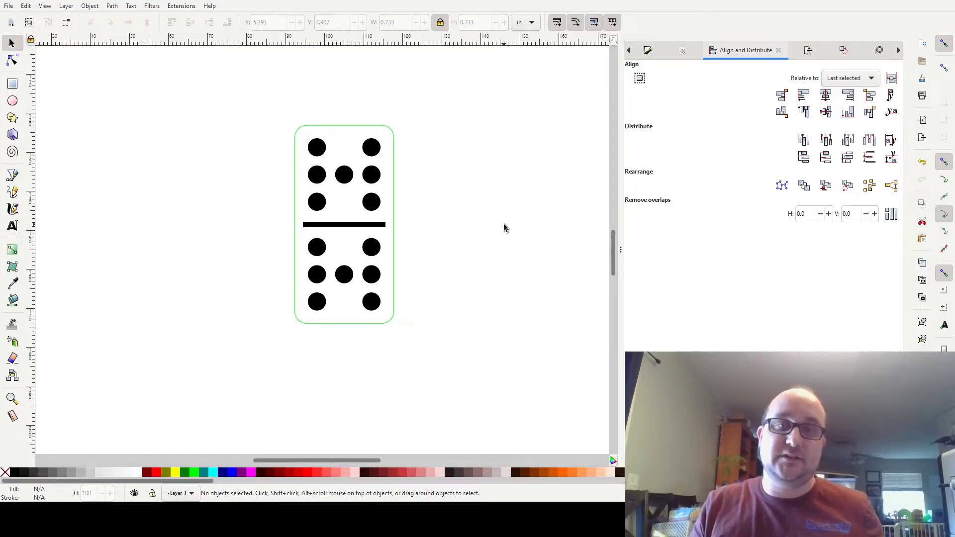
# - Move the complete domino near the page's upper-left corner, to about X 0.943 in and Y 1.564 in
pyautogui.moveTo(267, 104); pyautogui.dragTo(458, 359)
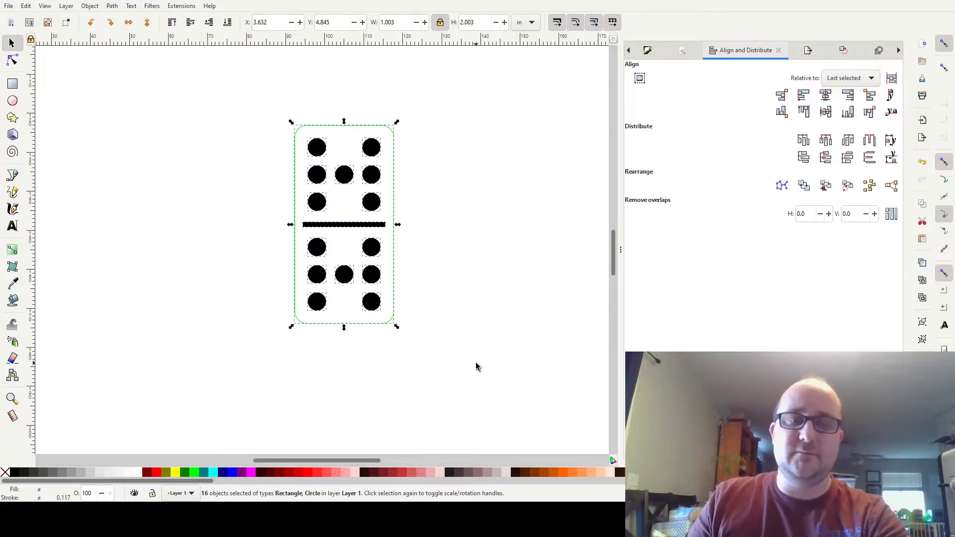
pyautogui.scroll(-4, 464, 286)
pyautogui.scroll(2, 465, 320)
pyautogui.keyDown('ctrl'); pyautogui.scroll(-2, 465, 320); pyautogui.keyUp('ctrl')
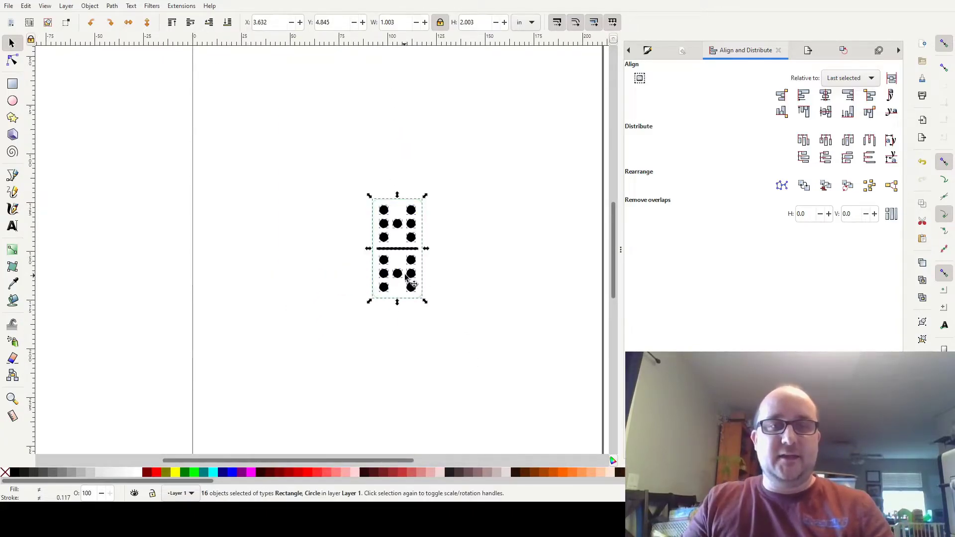
pyautogui.moveTo(412, 274); pyautogui.dragTo(278, 111)
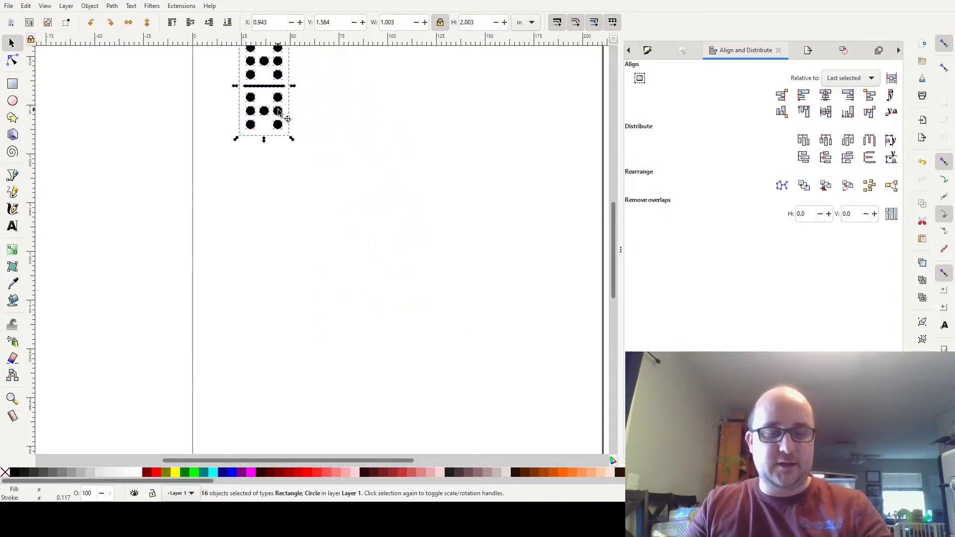
# - Copy the complete domino and paste six copies in a row below the original
pyautogui.hotkey('ctrl', 'v')
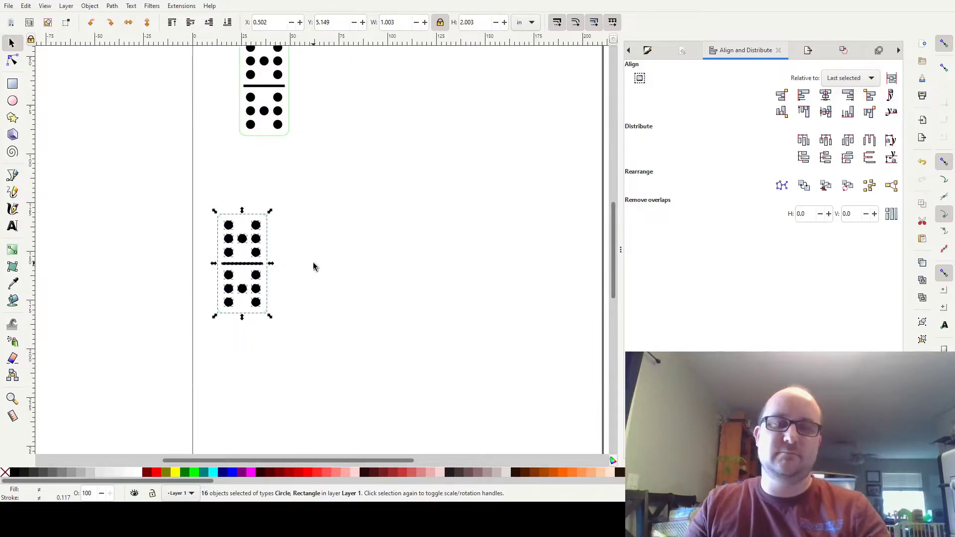
pyautogui.hotkey('ctrl', 'v')
pyautogui.hotkey('ctrl', 'v')
pyautogui.hotkey('ctrl', 'v')
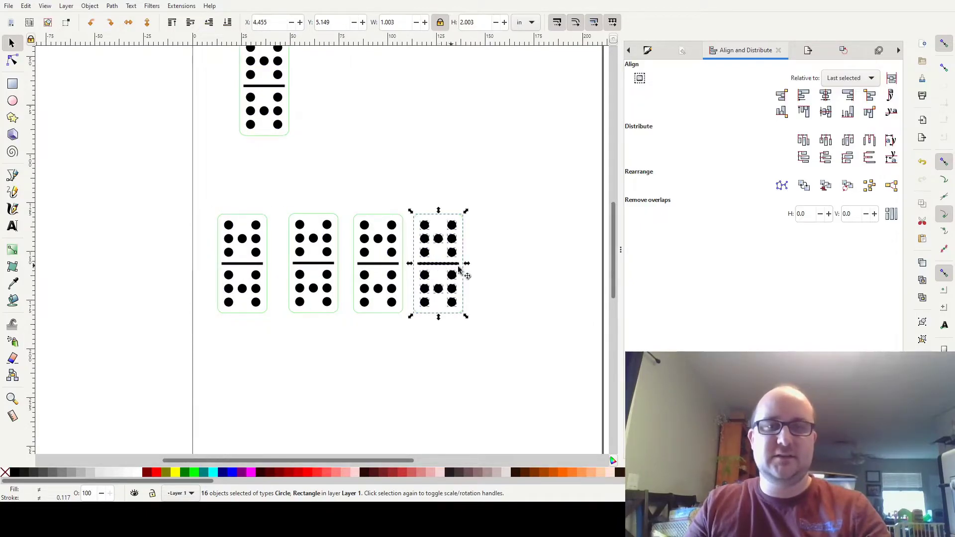
pyautogui.hotkey('ctrl', 'v')
pyautogui.hotkey('ctrl', 'v')
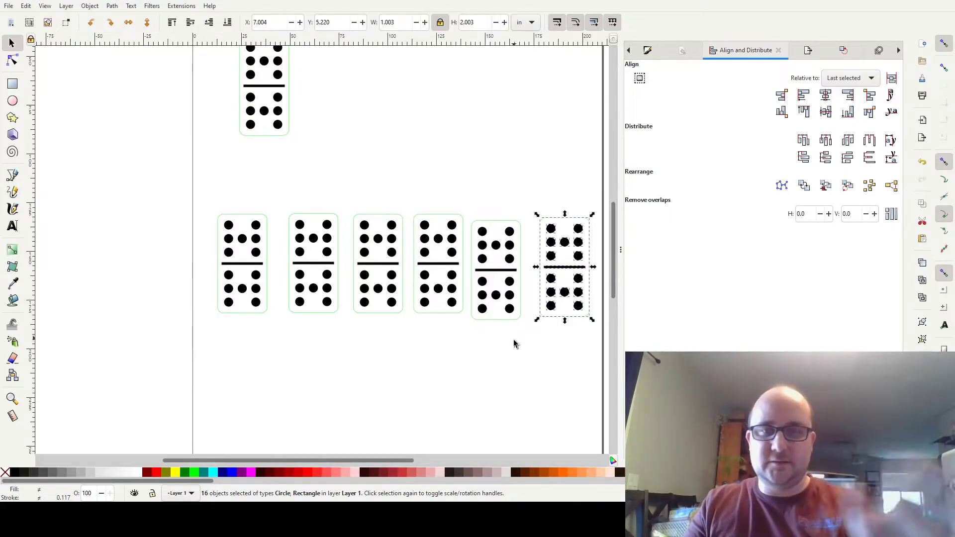
pyautogui.click(513, 366)
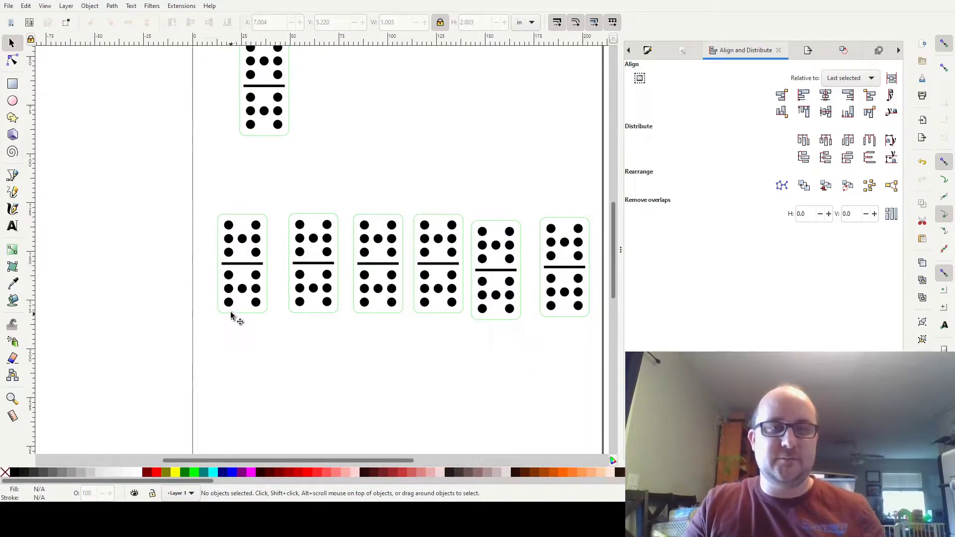
# - Delete all circles from both halves of the first domino in the row, keeping its bar and outline
pyautogui.moveTo(209, 203); pyautogui.dragTo(276, 263)
pyautogui.press('Down')
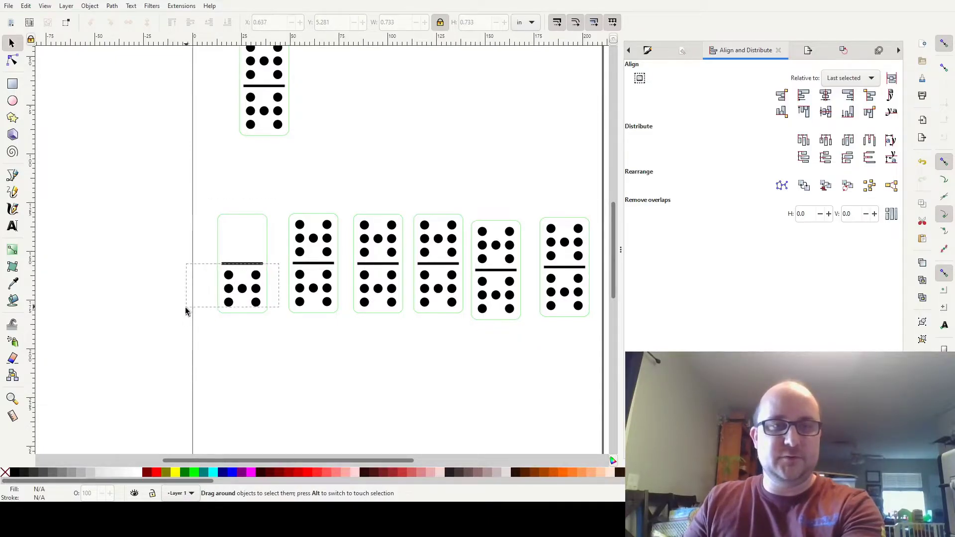
pyautogui.press('Delete')
pyautogui.moveTo(286, 192); pyautogui.dragTo(311, 233)
pyautogui.moveTo(347, 267); pyautogui.dragTo(591, 266)
pyautogui.press('End')
pyautogui.press('Escape')
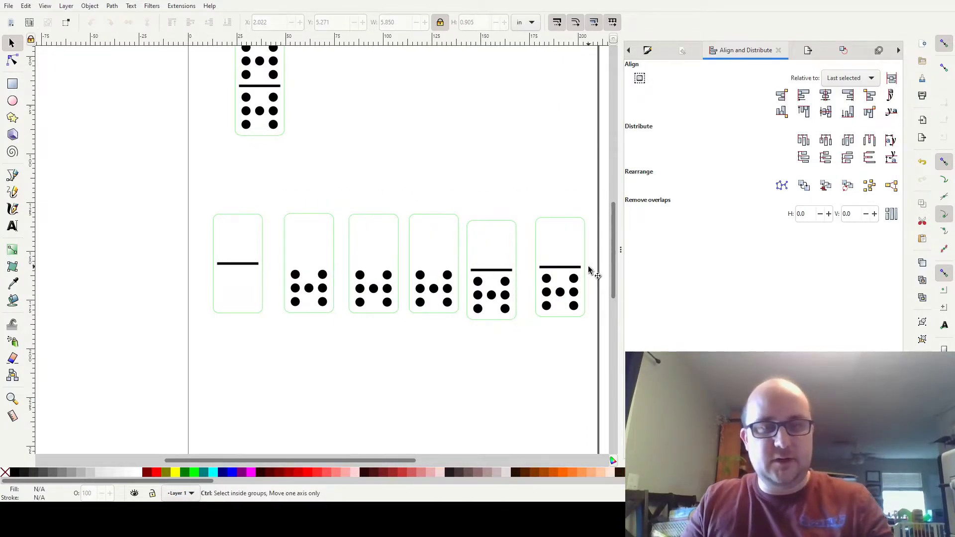
pyautogui.hotkey('ctrl', 'z')
# - Delete the upper-half circles from the second to sixth dominoes in the row, keeping their bars
pyautogui.moveTo(267, 194); pyautogui.dragTo(408, 265)
pyautogui.press('Delete')
pyautogui.moveTo(406, 199); pyautogui.dragTo(467, 264)
pyautogui.press('Delete')
pyautogui.moveTo(461, 210); pyautogui.dragTo(518, 260)
pyautogui.press('Delete')
pyautogui.moveTo(527, 203); pyautogui.dragTo(546, 227)
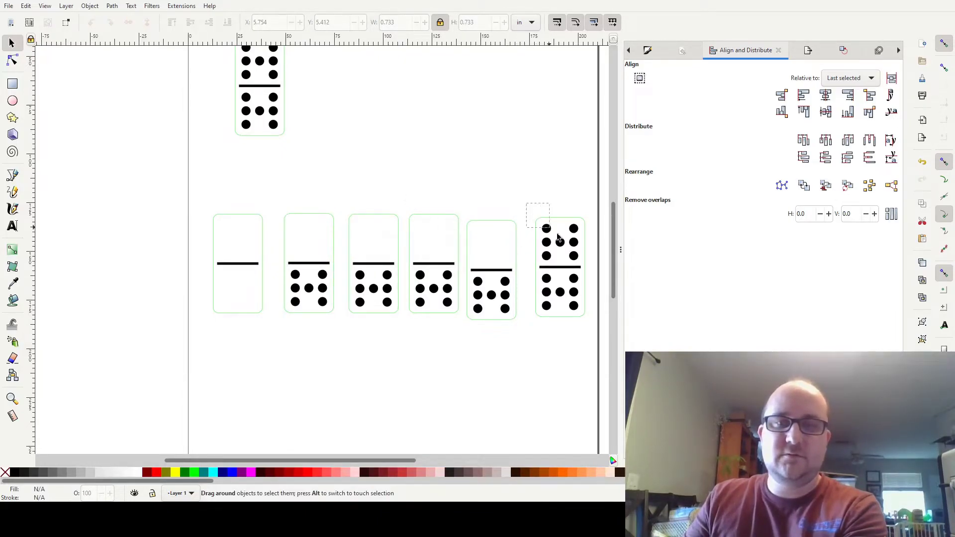
pyautogui.moveTo(593, 267); pyautogui.dragTo(593, 267)
pyautogui.press('Delete')
# - Delete all lower-half circles except the center one from the second domino in the row
pyautogui.moveTo(341, 248); pyautogui.dragTo(314, 324)
pyautogui.press('Delete')
pyautogui.moveTo(308, 250); pyautogui.dragTo(290, 326)
pyautogui.press('Delete')
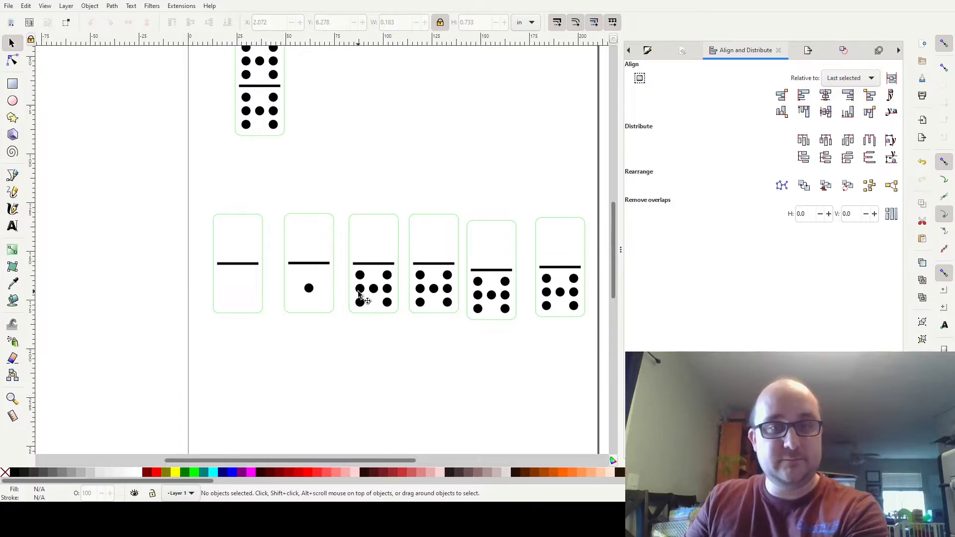
# - Delete circles from the third domino's lower half, leaving only the upper-right and lower-left ones
pyautogui.moveTo(349, 255); pyautogui.dragTo(391, 310)
pyautogui.scroll(1, 352, 271)
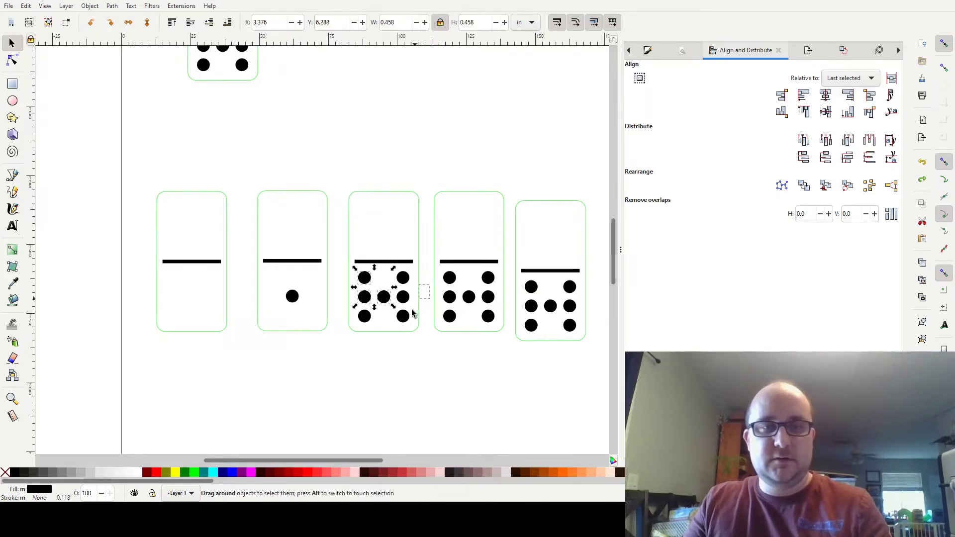
pyautogui.moveTo(393, 350); pyautogui.dragTo(391, 335)
pyautogui.press('Delete')
# - Delete four circles from the fourth domino, leaving a diagonal of three from lower left to upper right
pyautogui.scroll(-1, 425, 379)
pyautogui.hscroll(3, 425, 379)
pyautogui.click(384, 250)
pyautogui.keyDown('shift'); pyautogui.click(387, 271); pyautogui.keyUp('shift')
pyautogui.keyDown('shift'); pyautogui.click(422, 269); pyautogui.keyUp('shift')
pyautogui.keyDown('shift'); pyautogui.click(424, 288); pyautogui.keyUp('shift')
pyautogui.press('Delete')
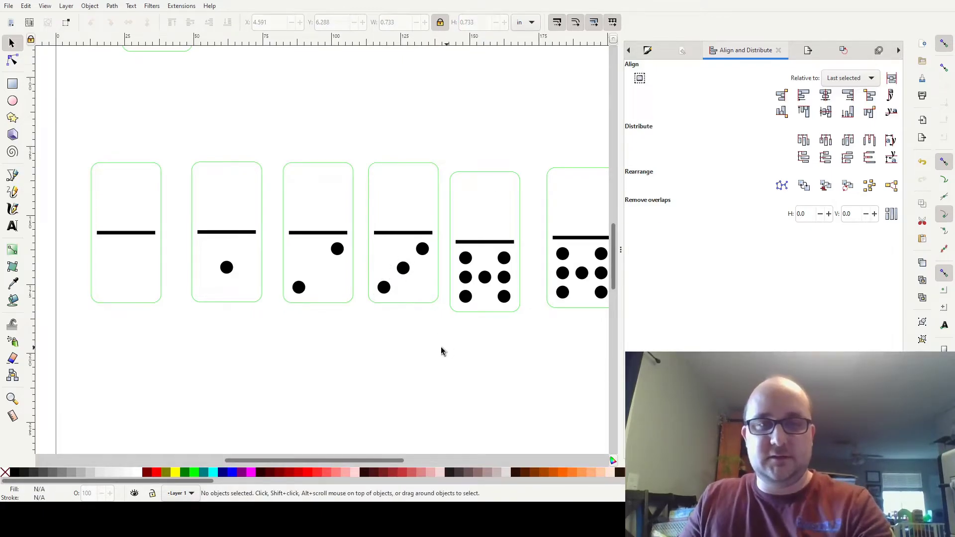
# - Delete the middle row of three circles from the fifth domino, leaving the four corner circles
pyautogui.hscroll(3, 413, 344)
pyautogui.click(398, 278)
pyautogui.keyDown('shift'); pyautogui.click(417, 278); pyautogui.keyUp('shift')
pyautogui.keyDown('shift'); pyautogui.click(437, 278); pyautogui.keyUp('shift')
pyautogui.press('Delete')
# - Copy the sixth domino and paste a seventh one beside it, just past the page's right edge
pyautogui.hscroll(1, 431, 366)
pyautogui.hscroll(3, 431, 366)
pyautogui.moveTo(395, 149); pyautogui.dragTo(488, 366)
pyautogui.hscroll(4, 488, 367)
pyautogui.hscroll(1, 378, 341)
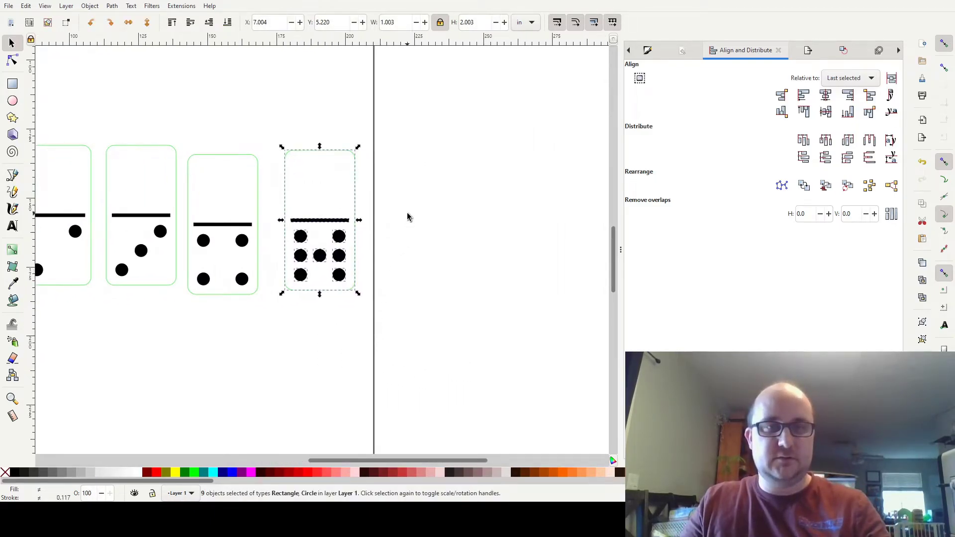
pyautogui.hotkey('ctrl', 'c')
pyautogui.hotkey('ctrl', 'v')
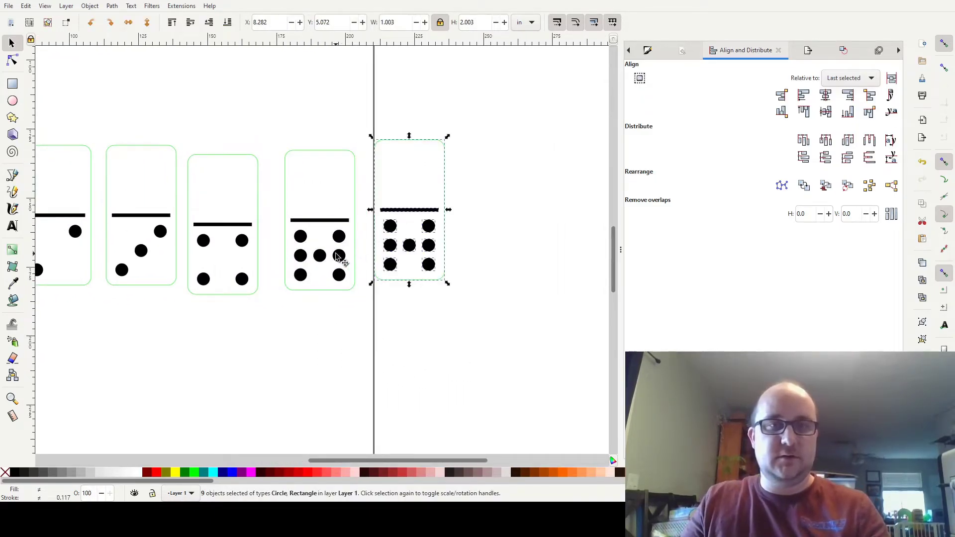
# - Delete the two outer middle-row circles from the sixth domino and the center circle from the seventh
pyautogui.click(300, 256)
pyautogui.keyDown('shift'); pyautogui.click(339, 256); pyautogui.keyUp('shift')
pyautogui.press('Delete')
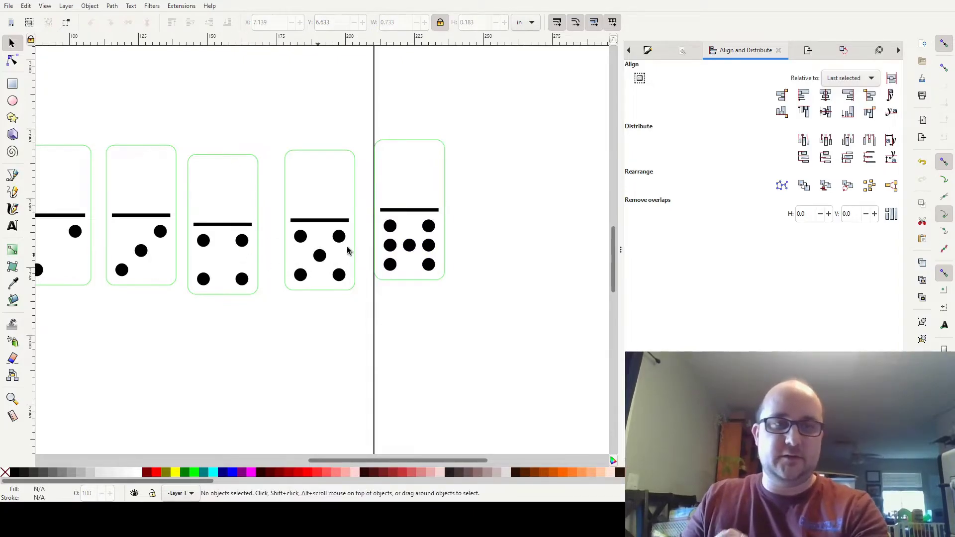
pyautogui.click(409, 245)
pyautogui.press('Delete')
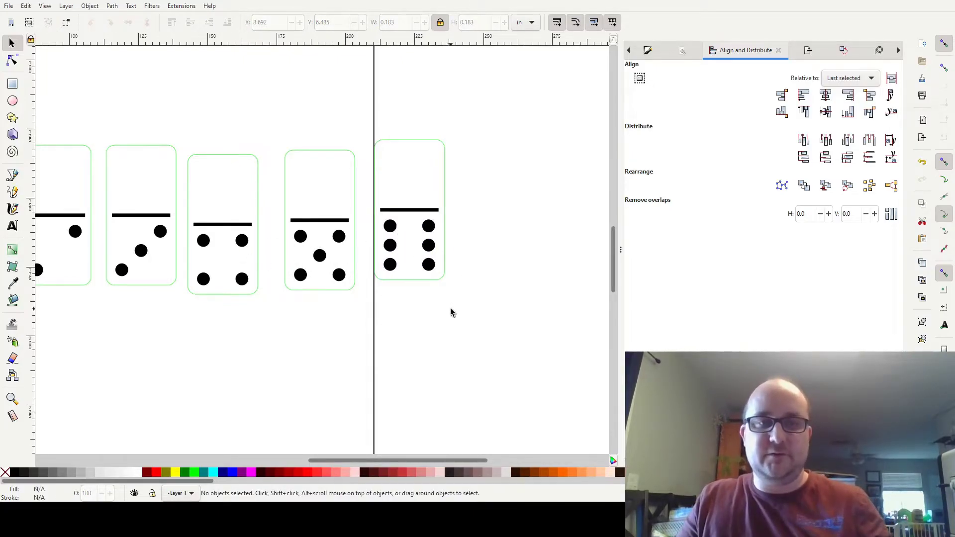
pyautogui.scroll(-2, 398, 354)
pyautogui.moveTo(259, 359); pyautogui.dragTo(315, 349)
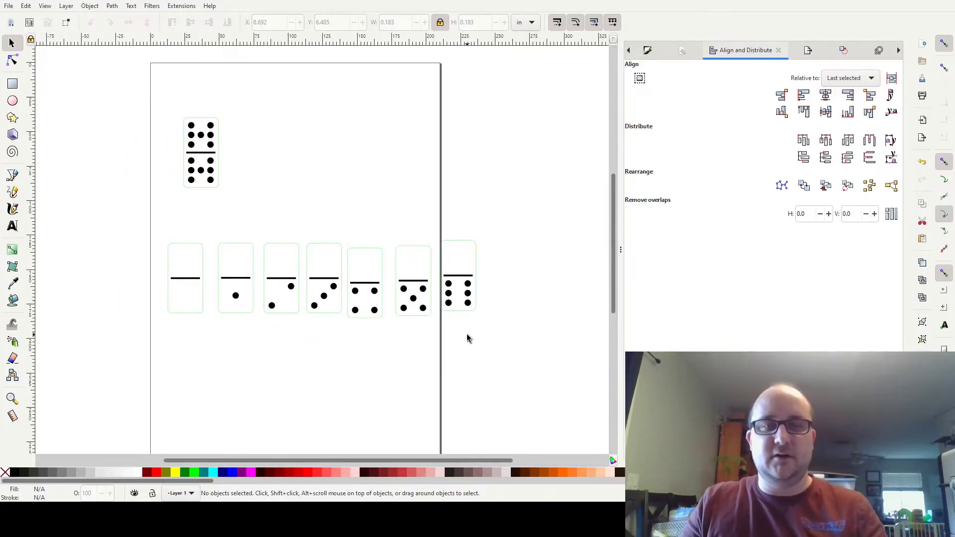
pyautogui.moveTo(234, 100); pyautogui.dragTo(162, 204)
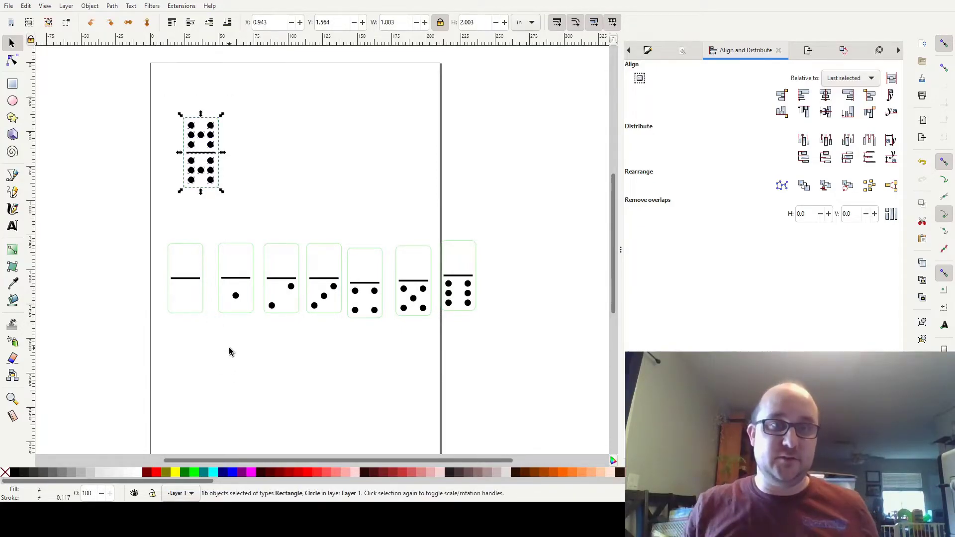
pyautogui.click(407, 351)
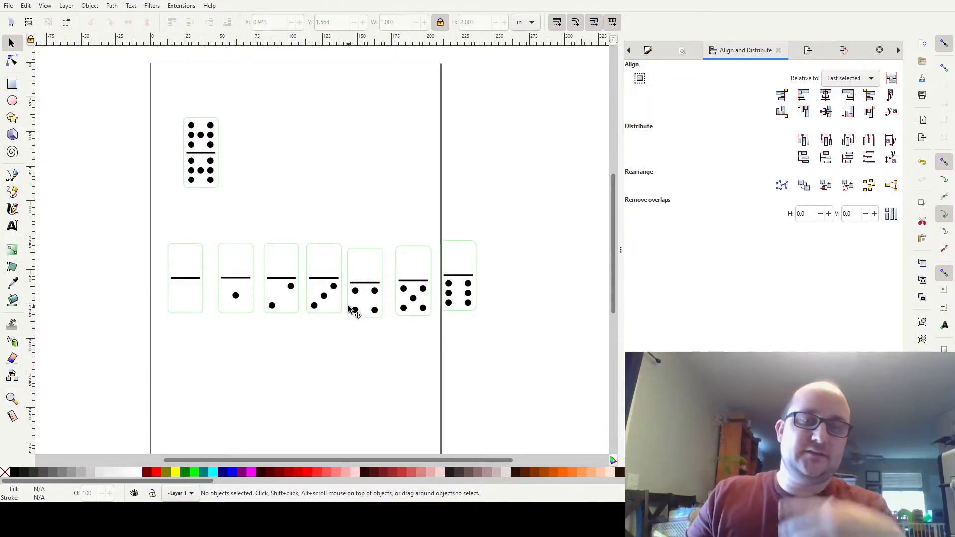
pyautogui.scroll(2, 352, 309)
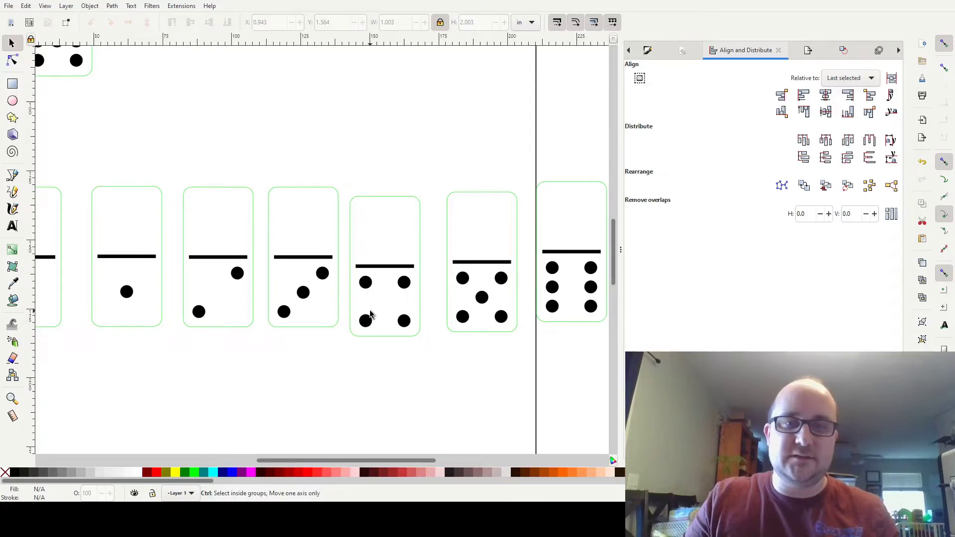
pyautogui.scroll(-2, 369, 310)
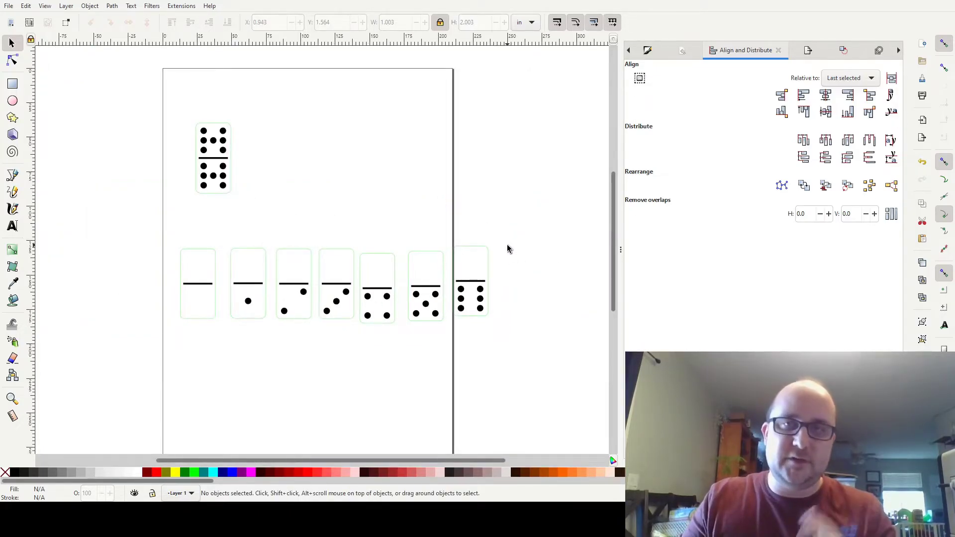
# - Group each of the seven dominoes in the row separately, from the six-dot one through the blank one
pyautogui.moveTo(516, 239); pyautogui.dragTo(447, 348)
pyautogui.moveTo(462, 221); pyautogui.dragTo(401, 358)
pyautogui.moveTo(406, 232); pyautogui.dragTo(356, 361)
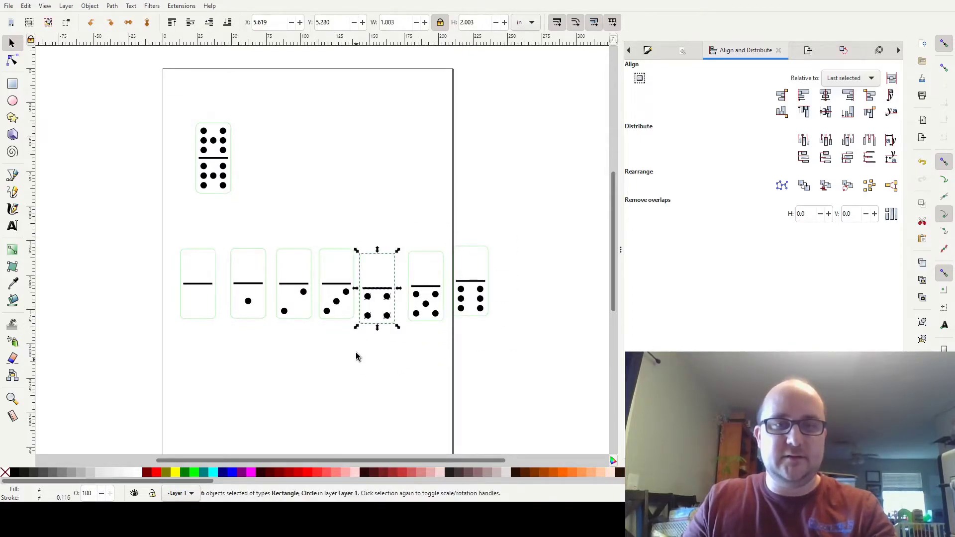
pyautogui.moveTo(378, 222); pyautogui.dragTo(313, 366)
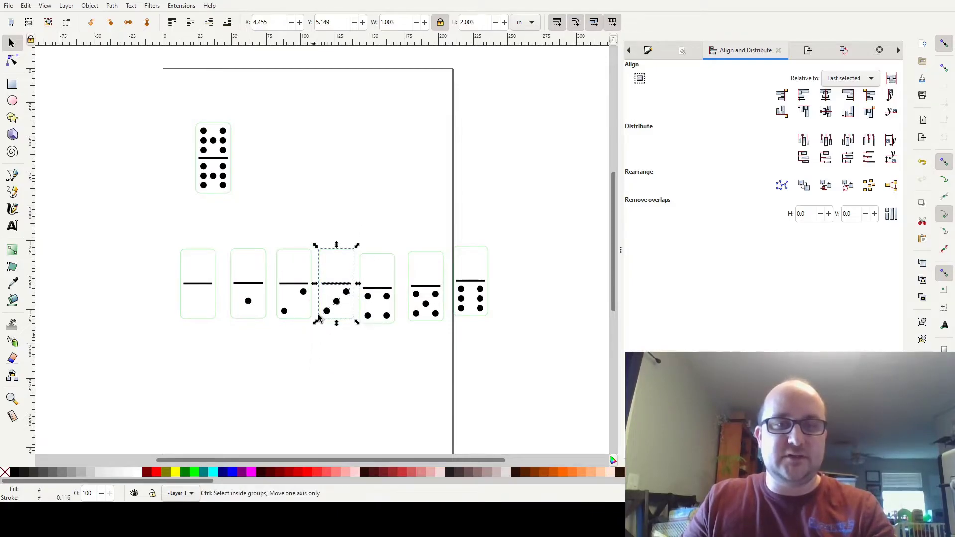
pyautogui.moveTo(334, 221); pyautogui.dragTo(269, 358)
pyautogui.moveTo(290, 223); pyautogui.dragTo(226, 367)
pyautogui.moveTo(245, 237); pyautogui.dragTo(177, 355)
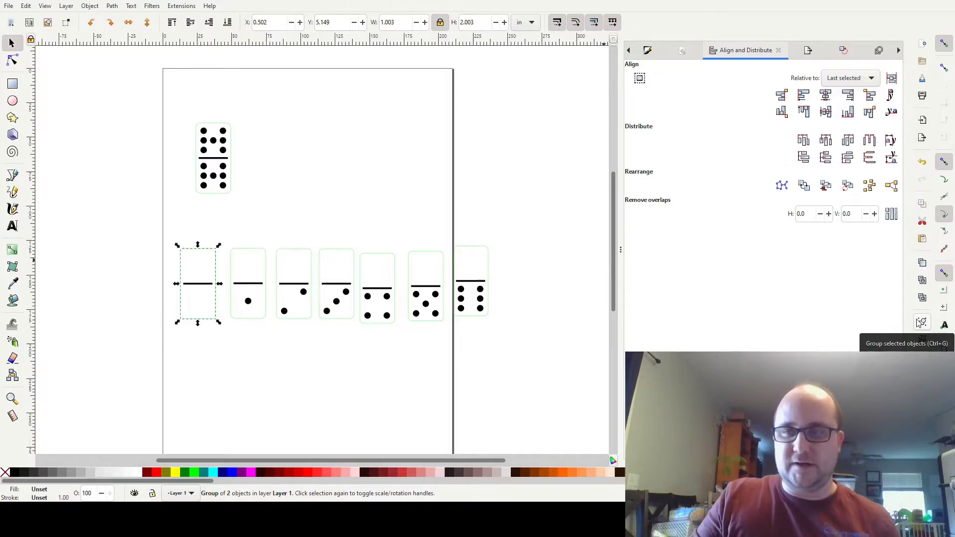
# - Move the blank domino slightly left and the six-dot domino left until it lies inside the page's right edge
pyautogui.moveTo(537, 232); pyautogui.dragTo(326, 329)
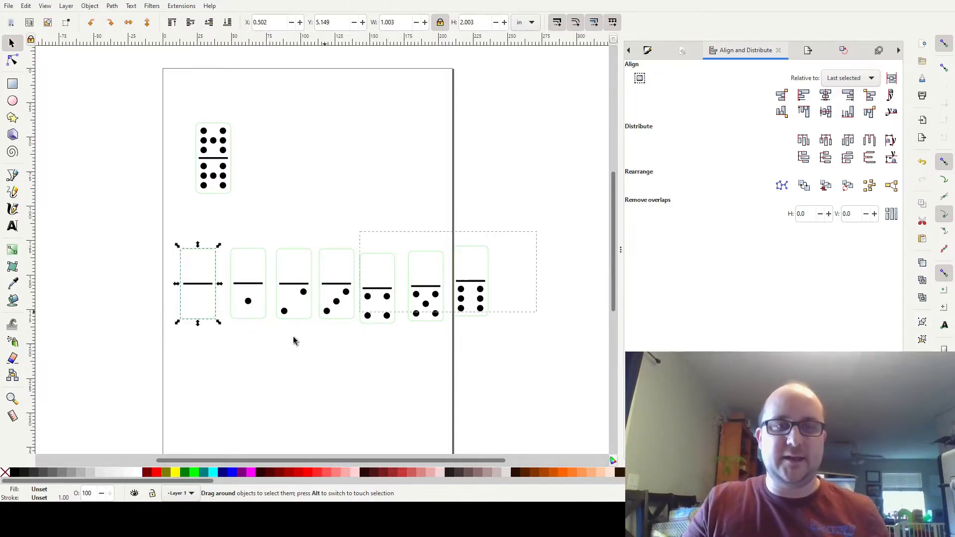
pyautogui.moveTo(150, 378); pyautogui.dragTo(151, 378)
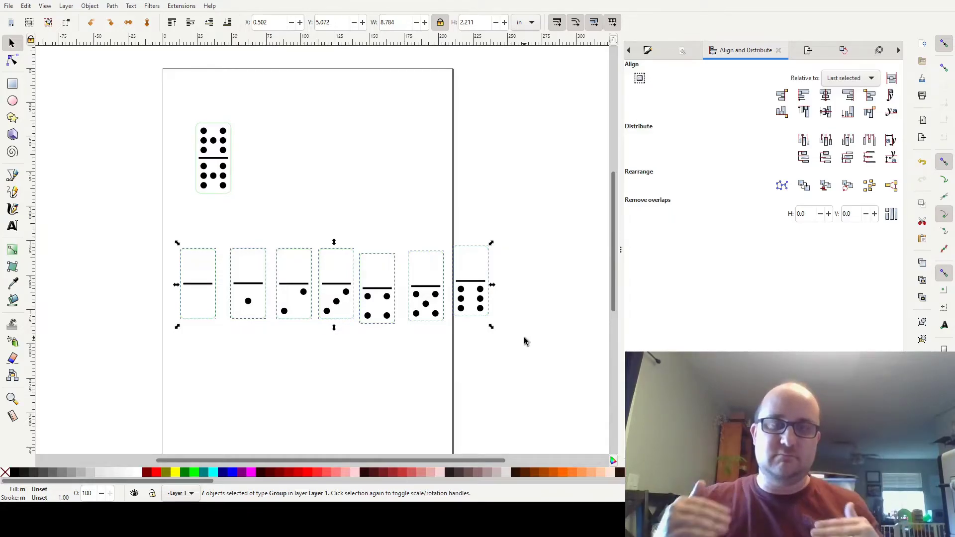
pyautogui.click(498, 367)
pyautogui.moveTo(217, 288); pyautogui.dragTo(208, 288)
pyautogui.moveTo(472, 288); pyautogui.dragTo(431, 287)
# - Center the seven dominoes on the horizontal axis relative to the page and make the horizontal gaps between them equal
pyautogui.moveTo(138, 235); pyautogui.dragTo(514, 366)
pyautogui.click(841, 77)
pyautogui.click(846, 134)
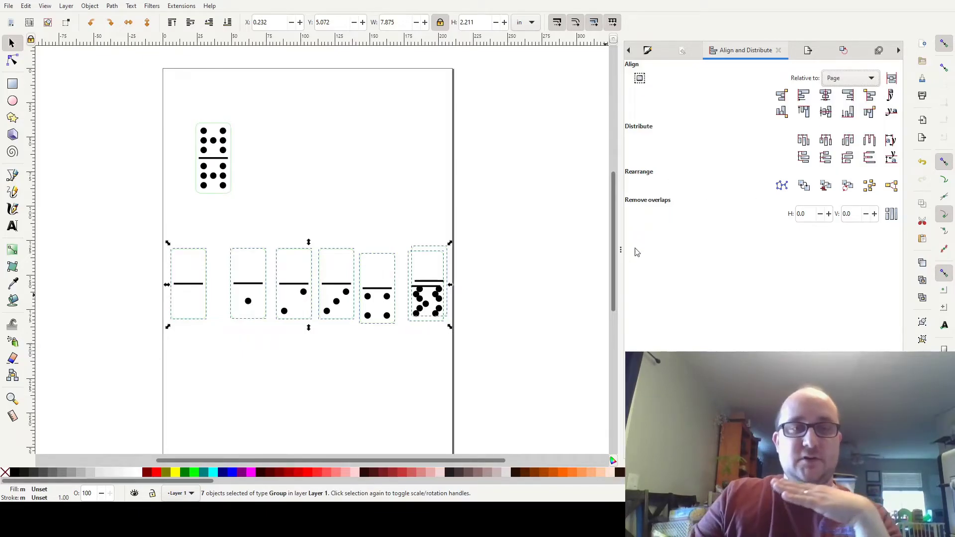
pyautogui.click(826, 113)
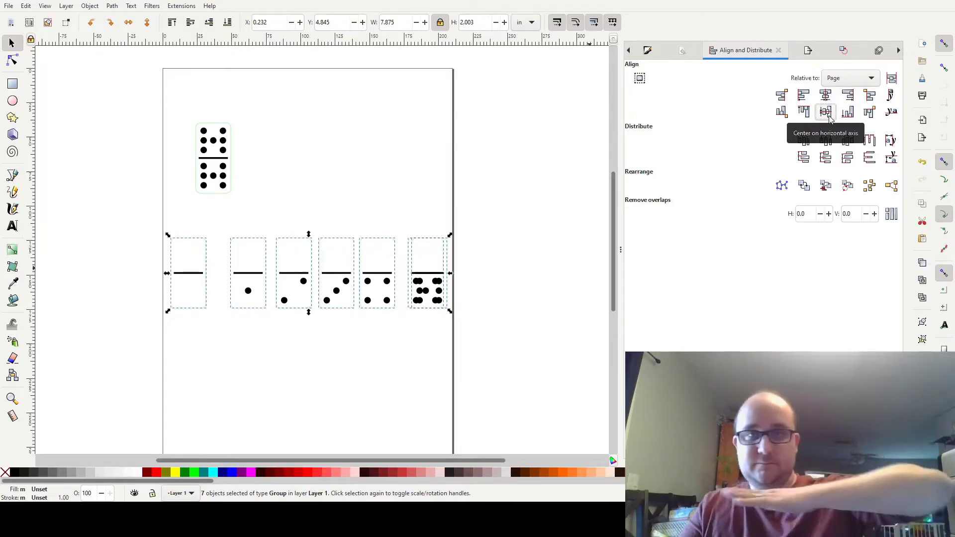
pyautogui.click(870, 141)
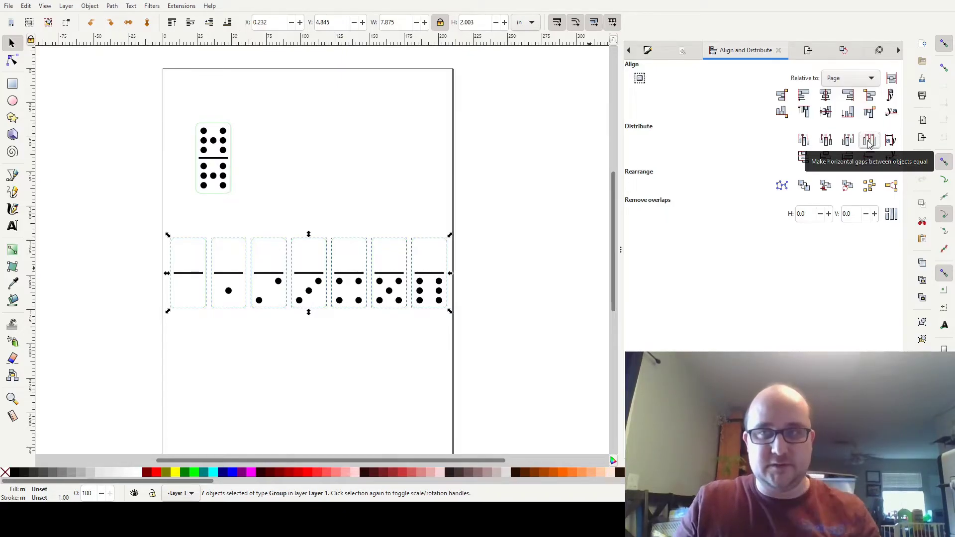
pyautogui.click(424, 346)
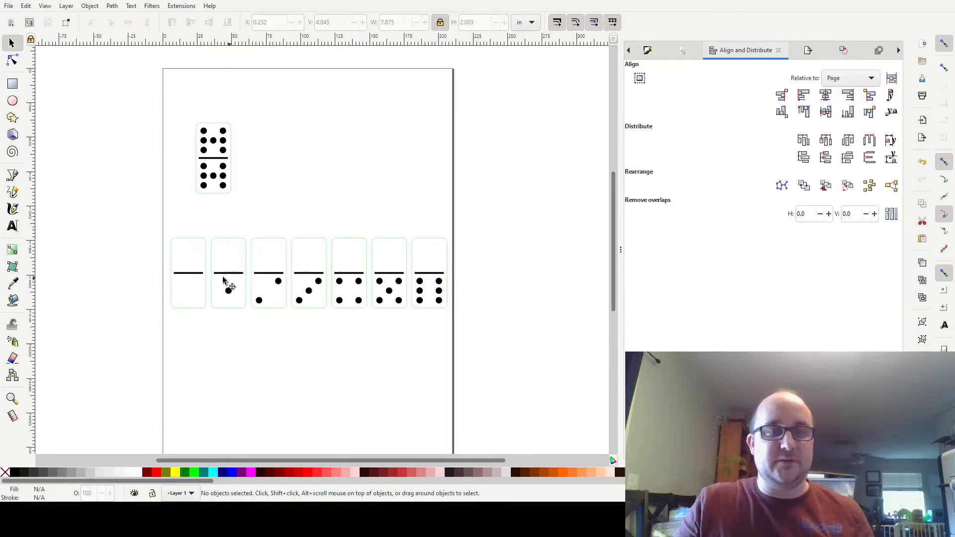
# - Copy the row of seven grouped dominoes, switch to LightBurn and paste it into the workspace
pyautogui.moveTo(322, 343); pyautogui.dragTo(296, 293)
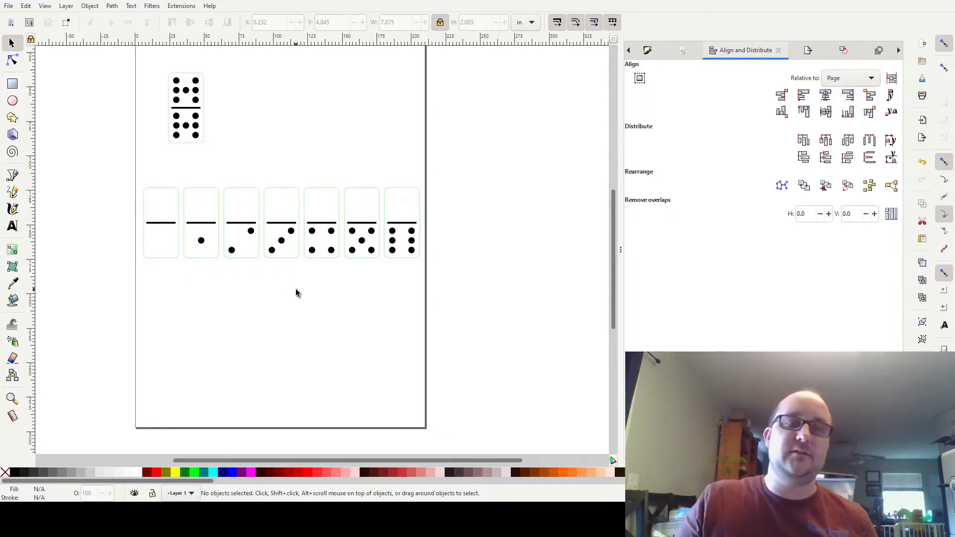
pyautogui.moveTo(111, 184); pyautogui.dragTo(448, 335)
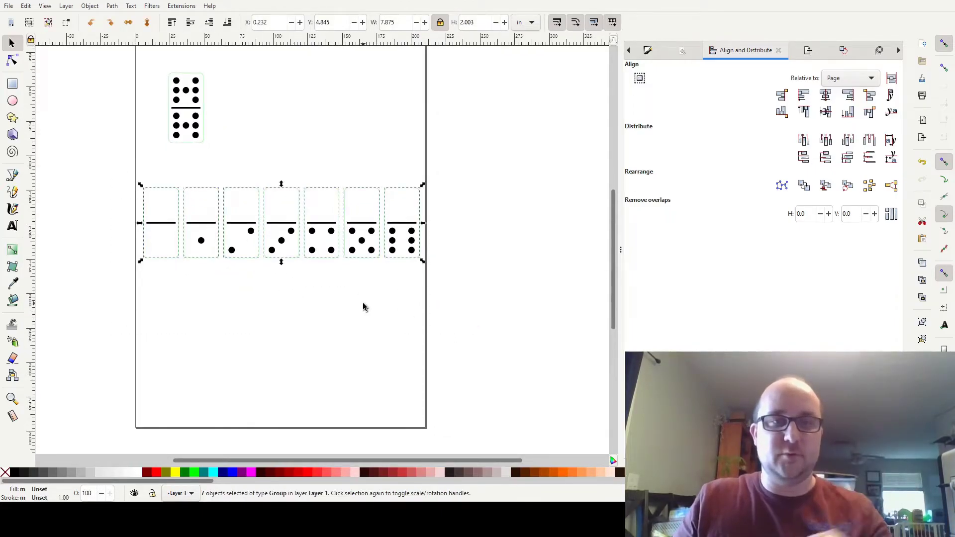
pyautogui.scroll(1, 307, 247)
pyautogui.hscroll(-3, 358, 256)
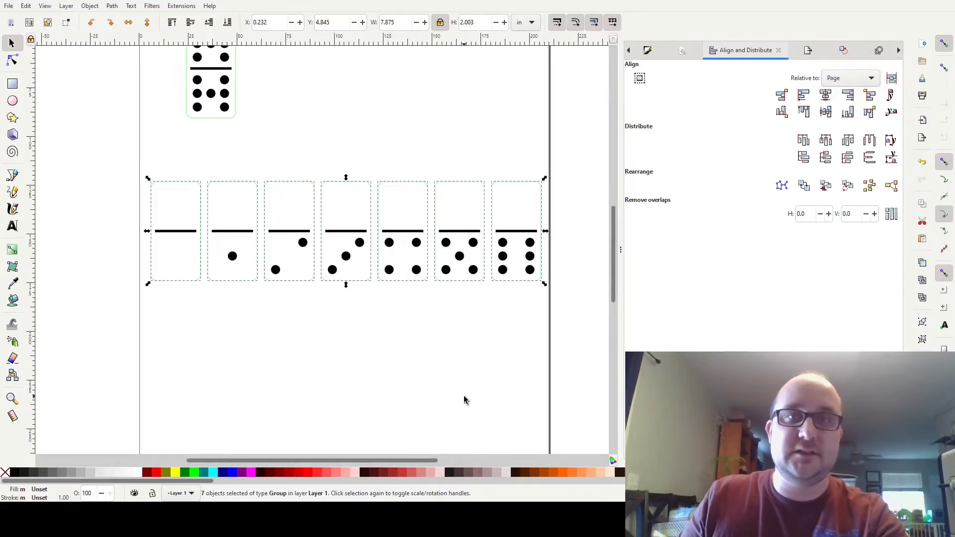
pyautogui.press('Escape')
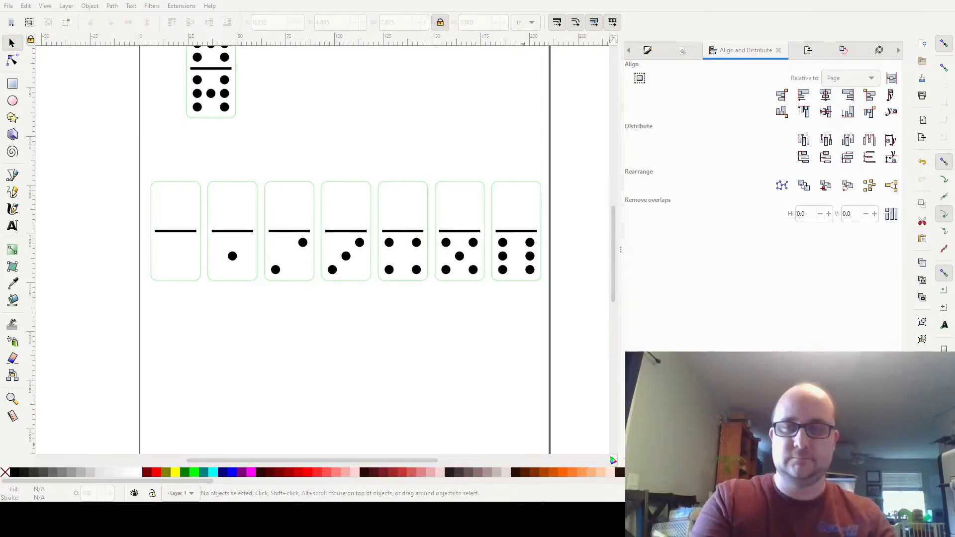
pyautogui.moveTo(115, 149); pyautogui.dragTo(582, 343)
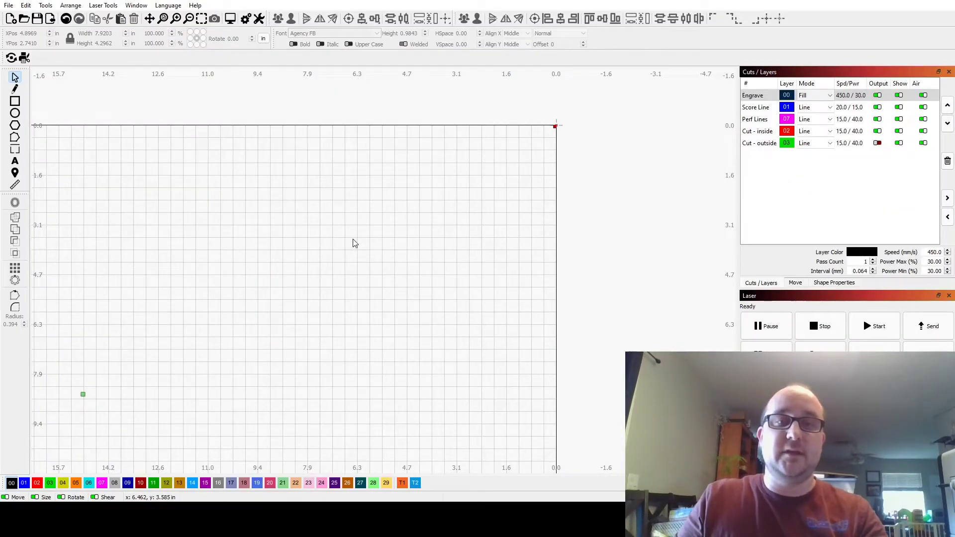
pyautogui.hotkey('ctrl', 'v')
pyautogui.moveTo(197, 177); pyautogui.dragTo(542, 359)
# - Turn on output for the Cut - outside layer and move the domino row near the work area's upper-right corner
pyautogui.click(878, 143)
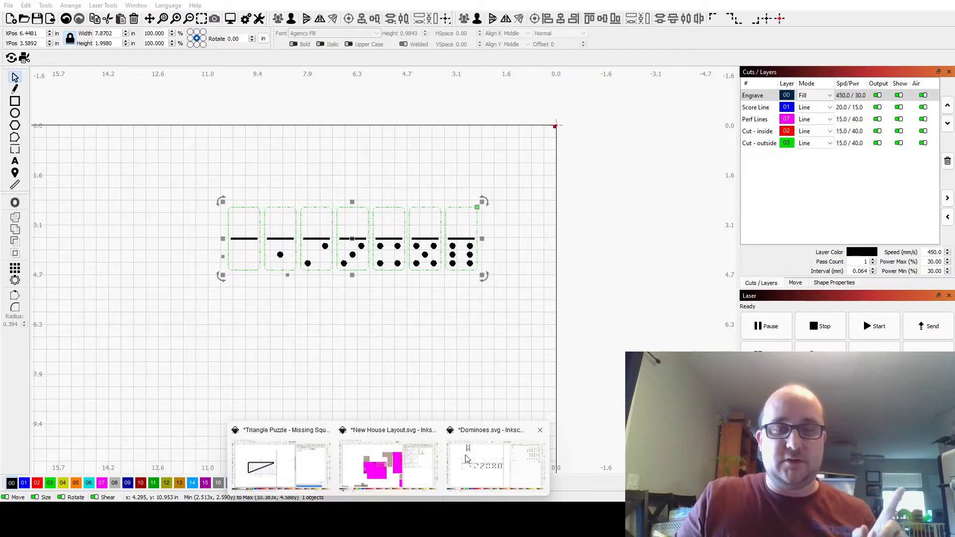
pyautogui.click(507, 470)
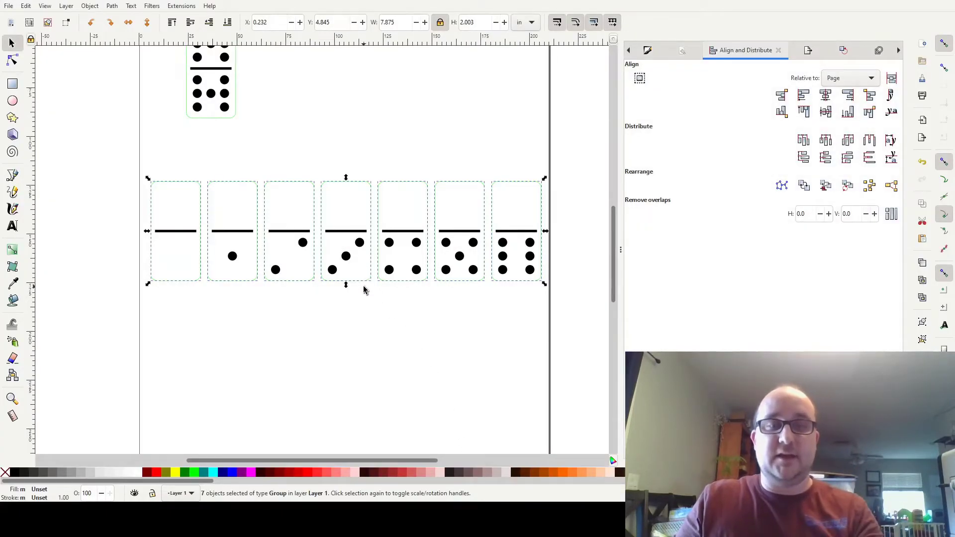
pyautogui.hotkey('alt', 'Tab')
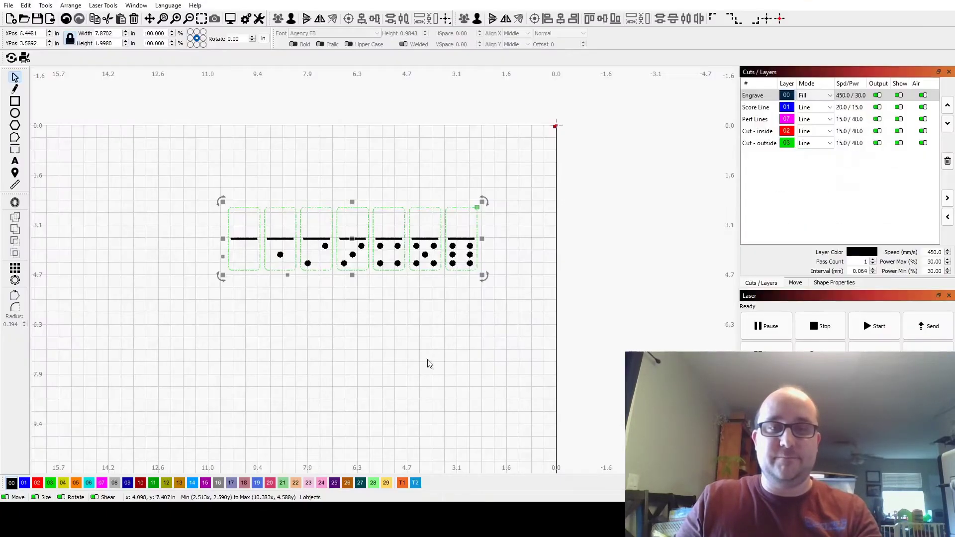
pyautogui.click(431, 319)
pyautogui.moveTo(397, 256); pyautogui.dragTo(458, 190)
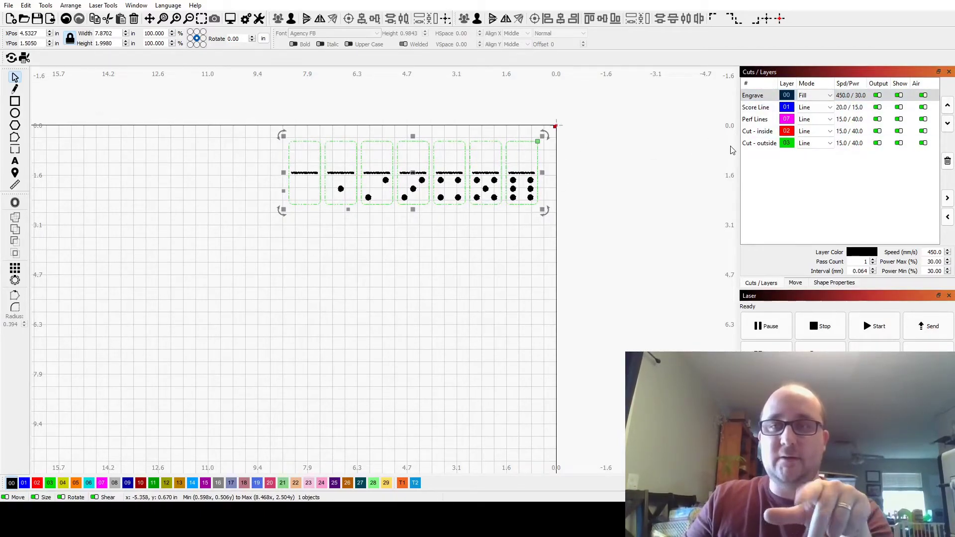
# - Preview the laser path with the Engrave layer using Fill all shapes at once
pyautogui.click(758, 144)
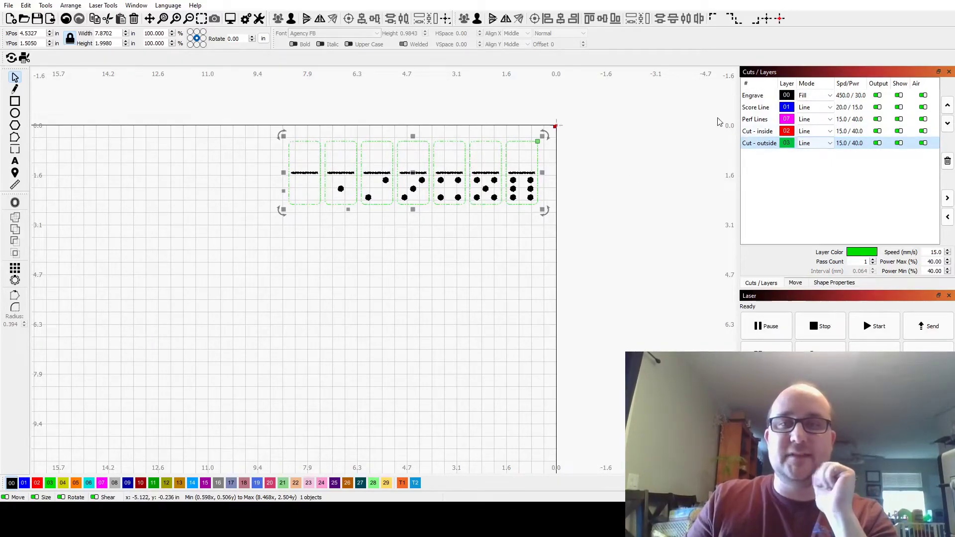
pyautogui.doubleClick(762, 100)
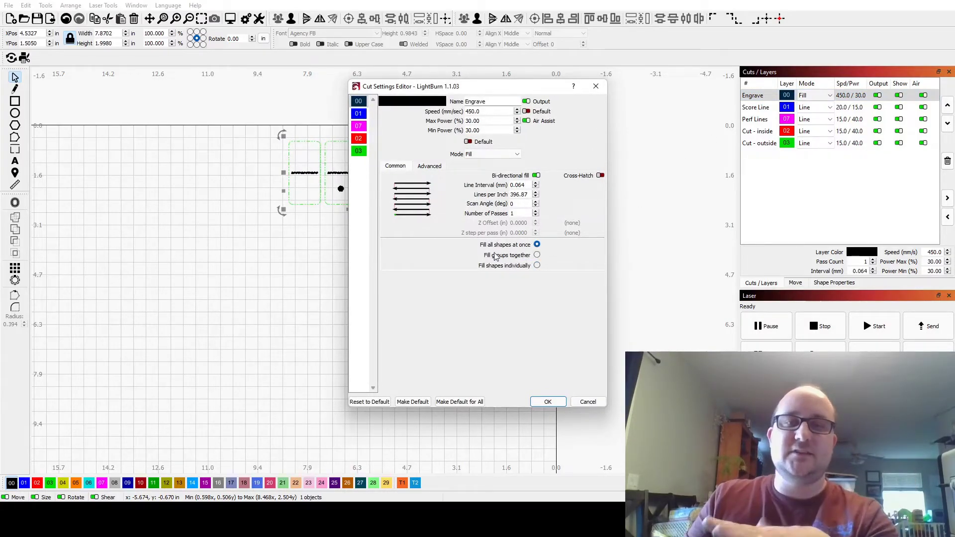
pyautogui.click(548, 401)
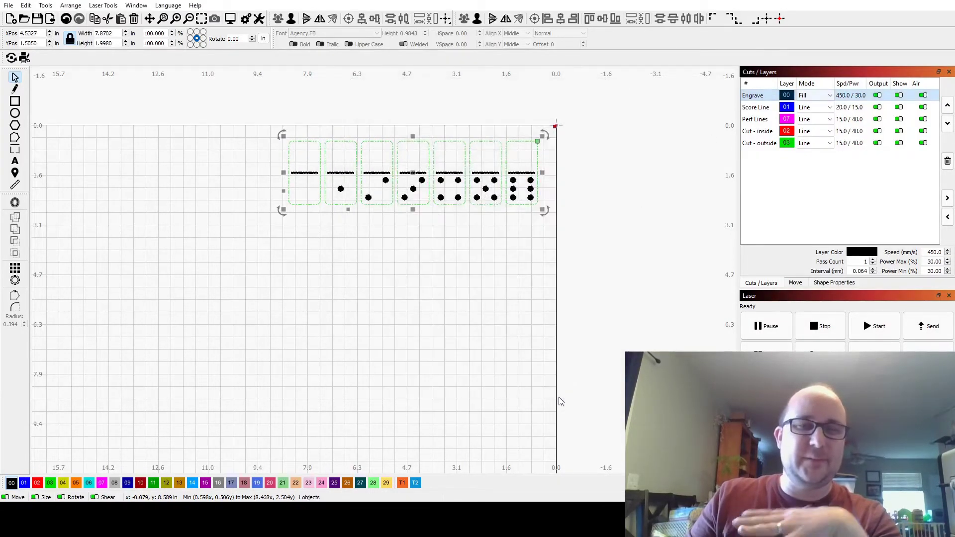
pyautogui.click(233, 19)
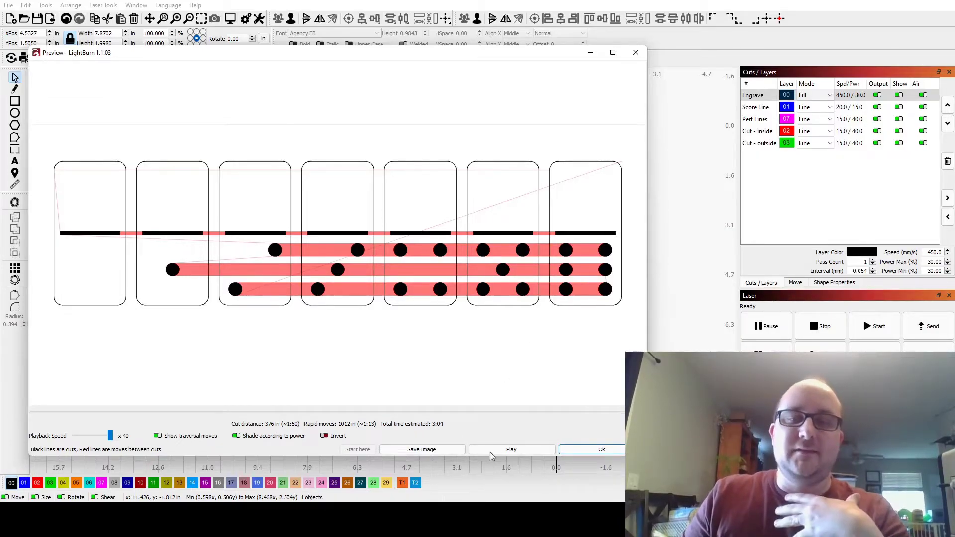
pyautogui.click(589, 450)
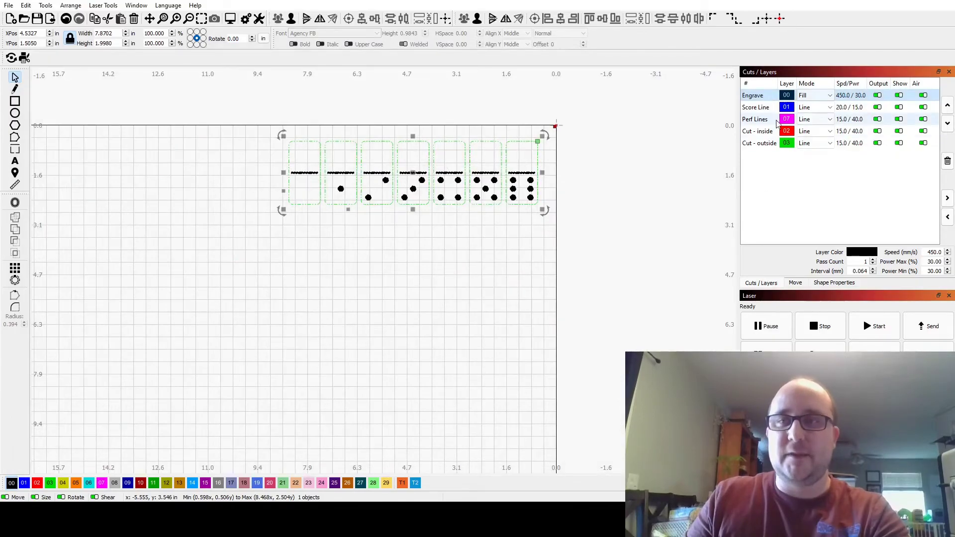
# - Set the Engrave layer to Fill shapes individually and preview the laser path, with playback speed at x 20
pyautogui.doubleClick(759, 95)
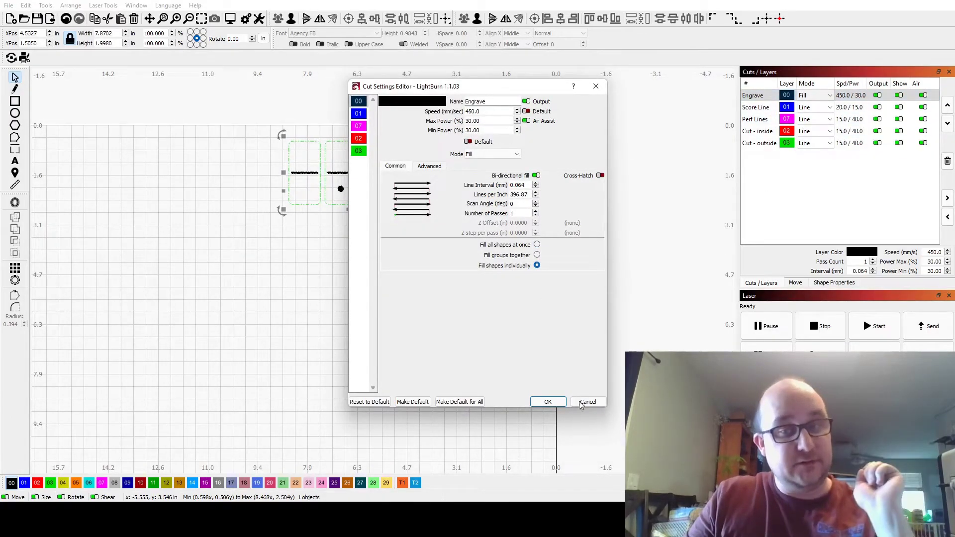
pyautogui.click(548, 401)
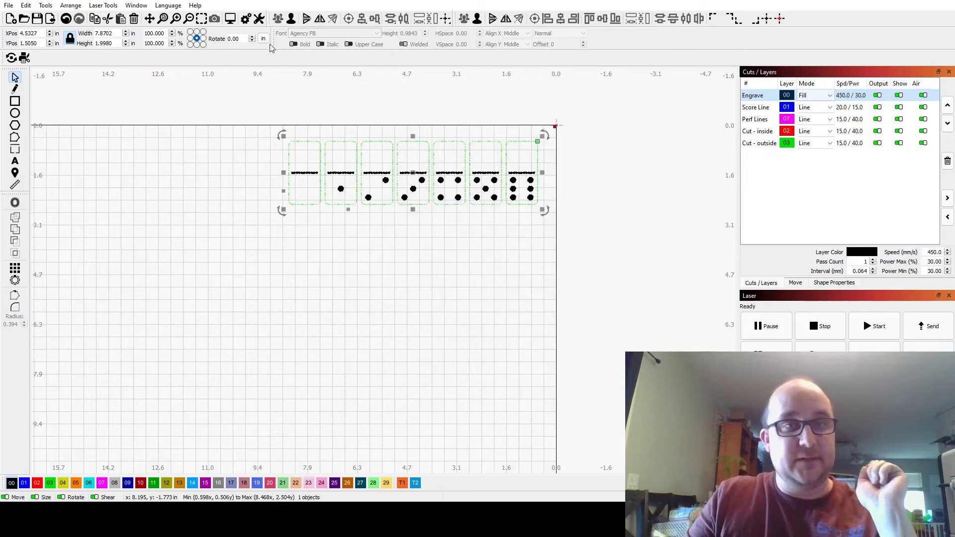
pyautogui.click(230, 18)
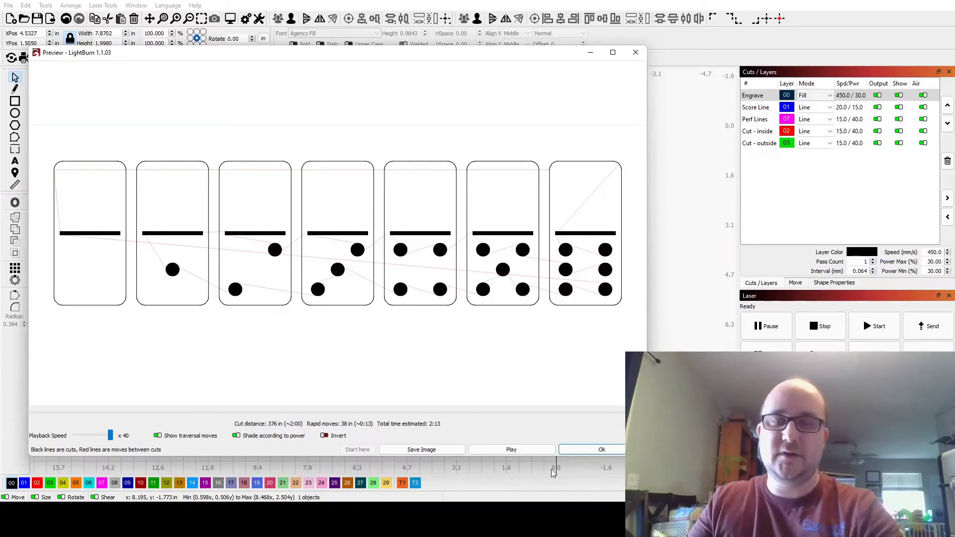
pyautogui.click(531, 447)
pyautogui.click(105, 437)
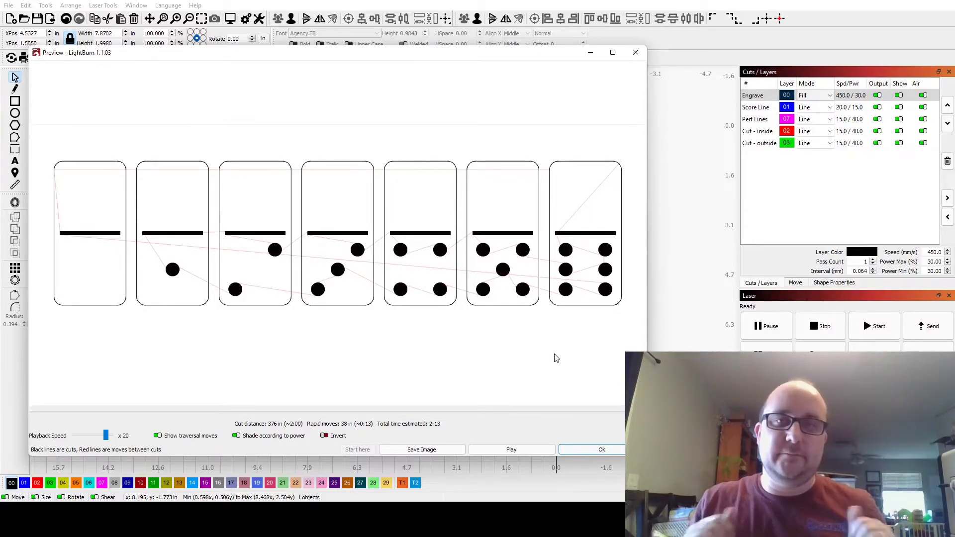
pyautogui.click(583, 450)
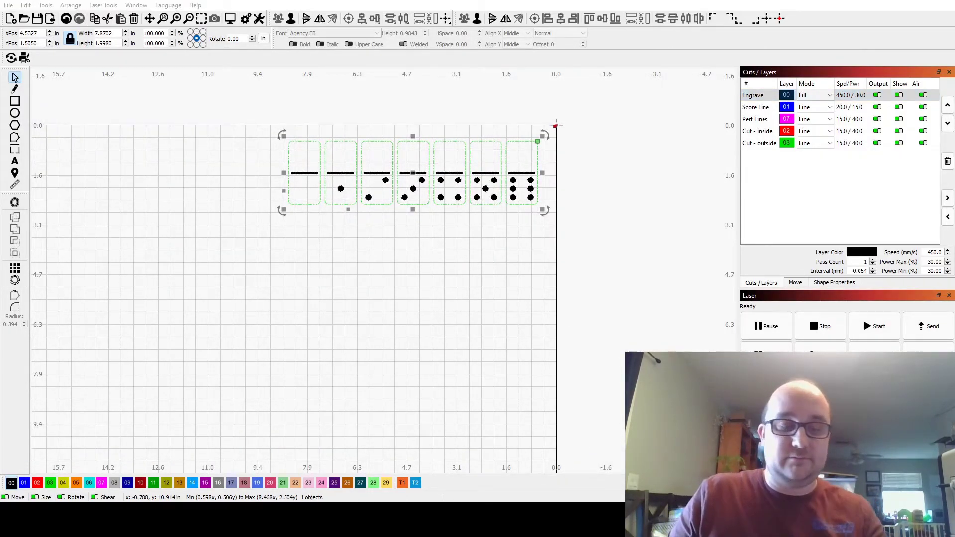
# - Select the whole domino row and frame its outline with the laser head over the material
pyautogui.click(586, 322)
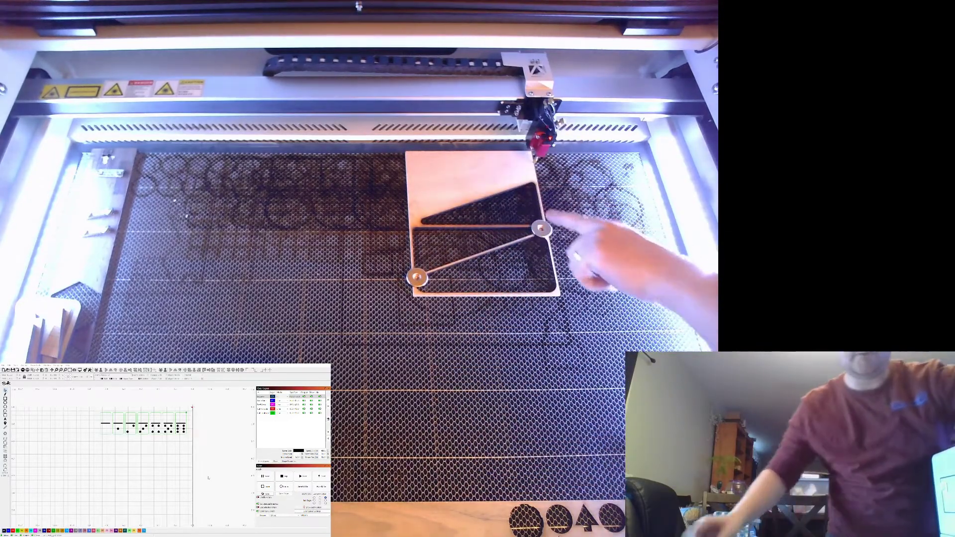
pyautogui.moveTo(179, 438); pyautogui.dragTo(99, 411)
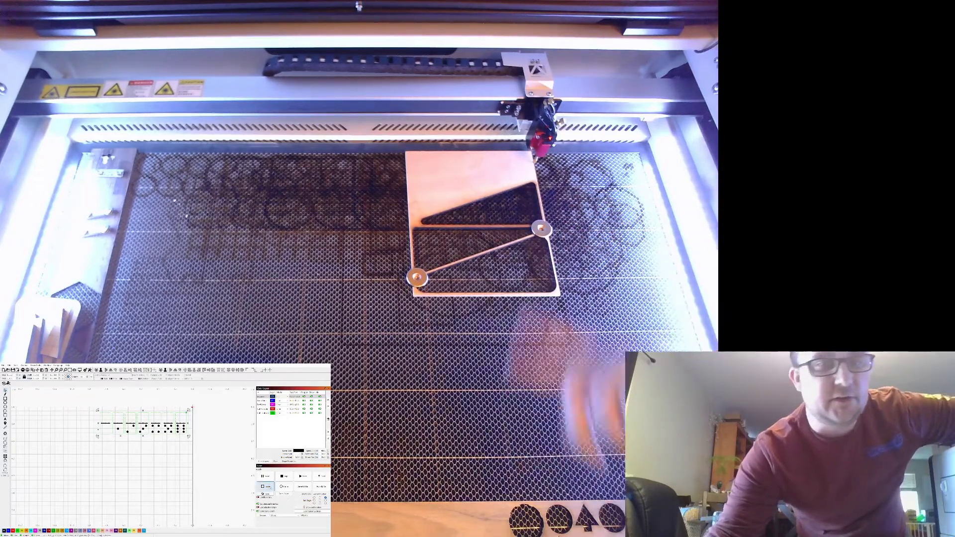
pyautogui.click(266, 487)
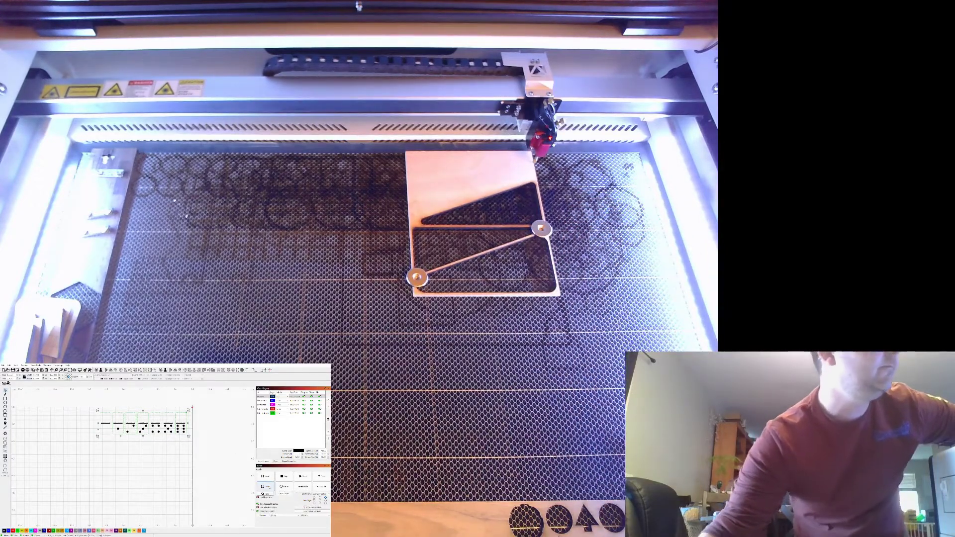